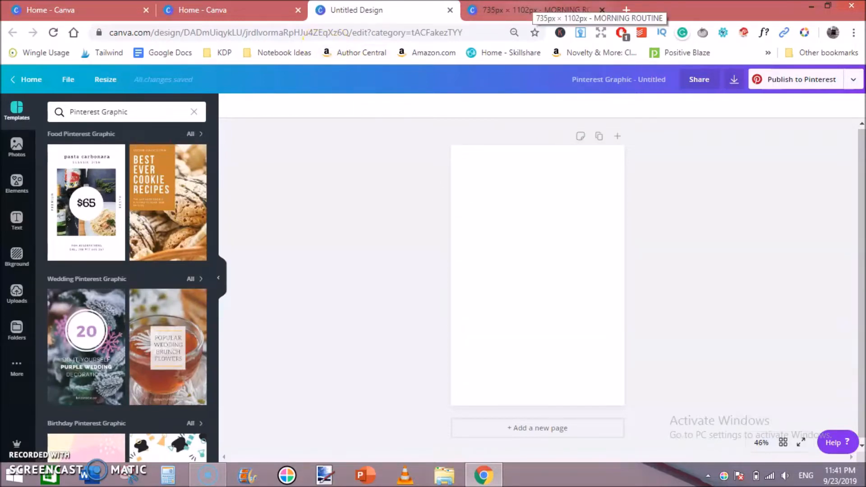
# Switch to the MORNING ROUTINE design and close the blank untitled Pinterest Graphic design
pyautogui.click(536, 10)
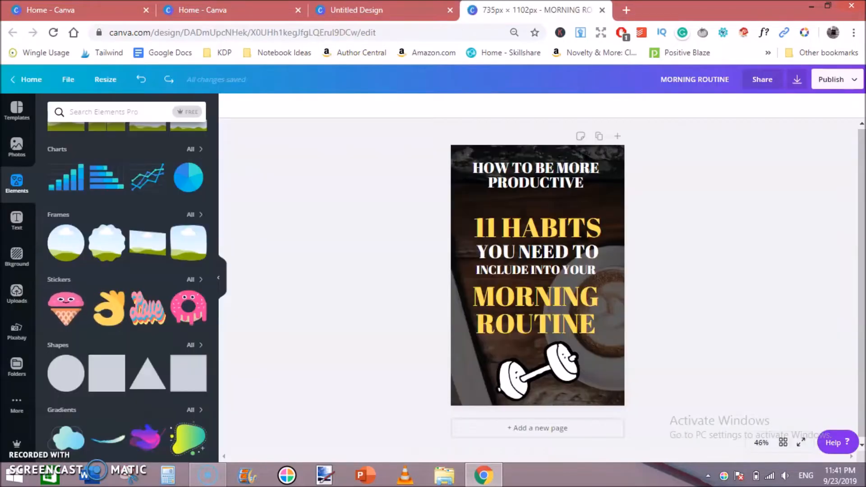
pyautogui.click(449, 10)
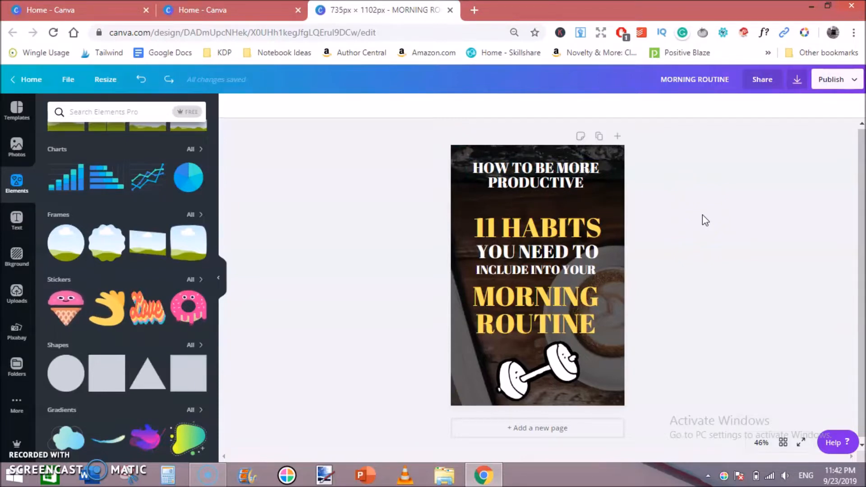
pyautogui.click(494, 175)
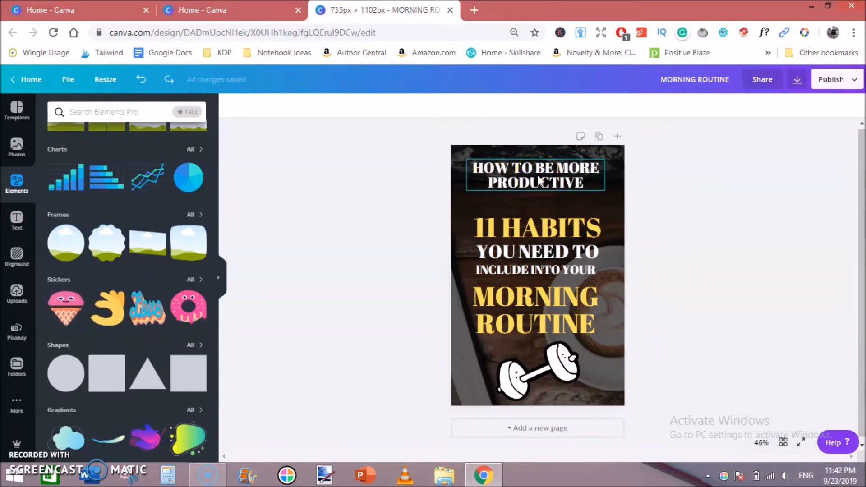
pyautogui.click(732, 267)
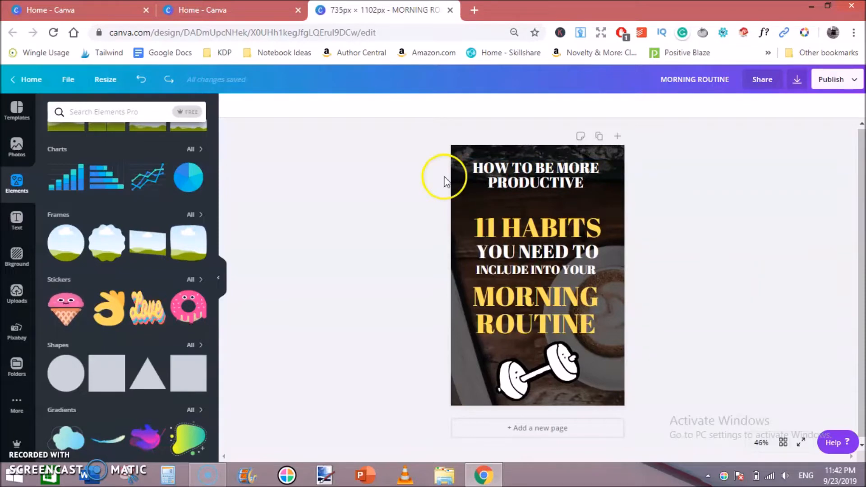
pyautogui.click(270, 10)
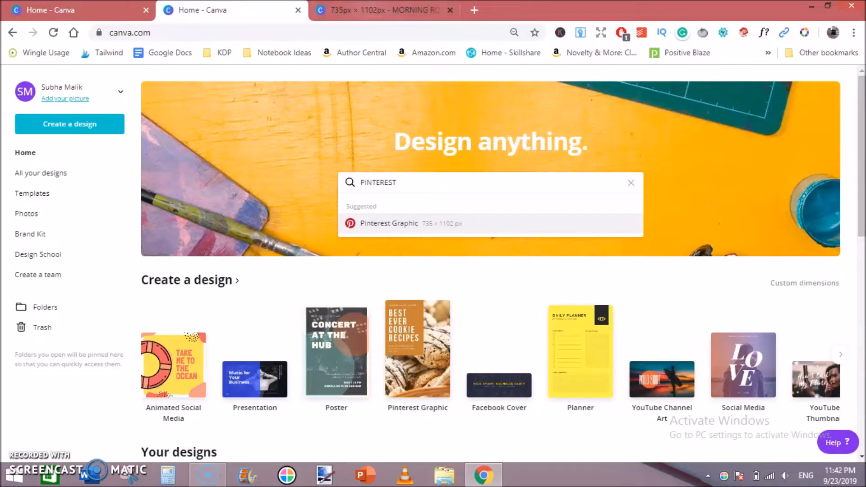
pyautogui.click(371, 9)
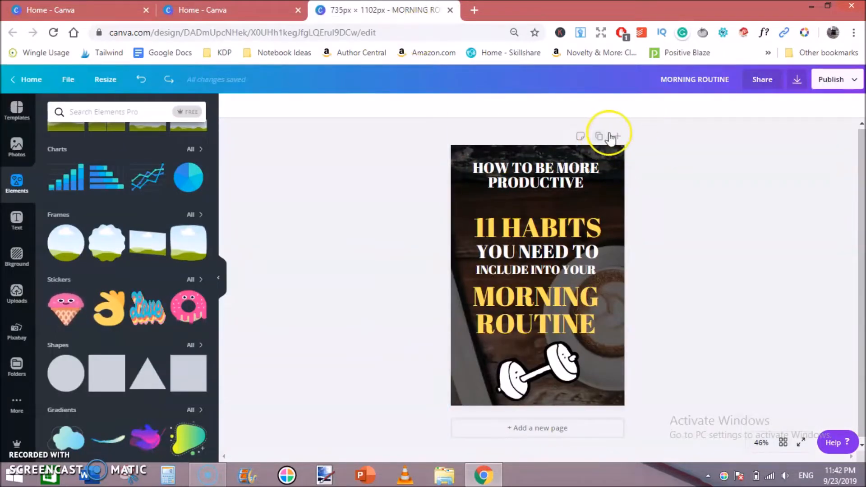
# Duplicate the finished pin page and clear page 1 of all its text, the dumbbell graphic and the background photo
pyautogui.click(599, 136)
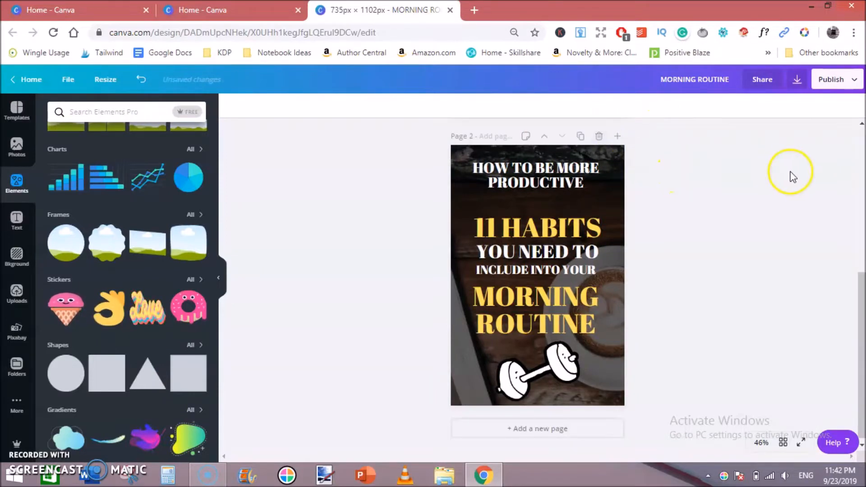
pyautogui.moveTo(861, 346); pyautogui.dragTo(856, 177)
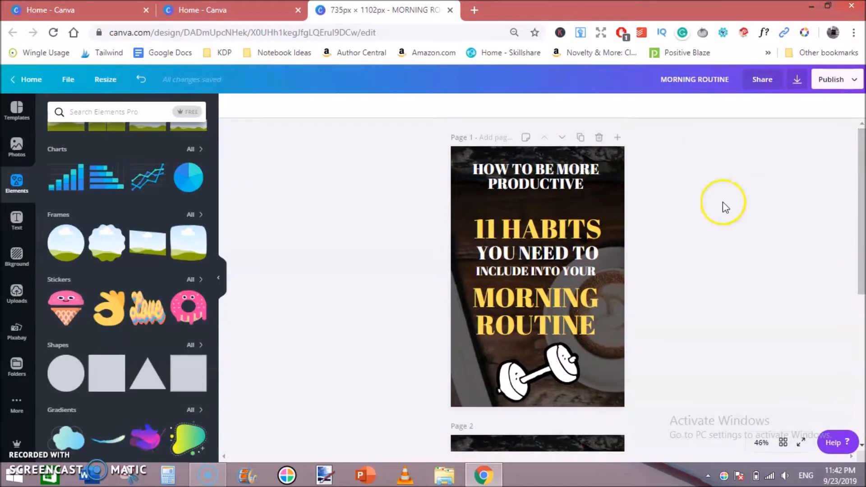
pyautogui.moveTo(383, 138); pyautogui.dragTo(679, 425)
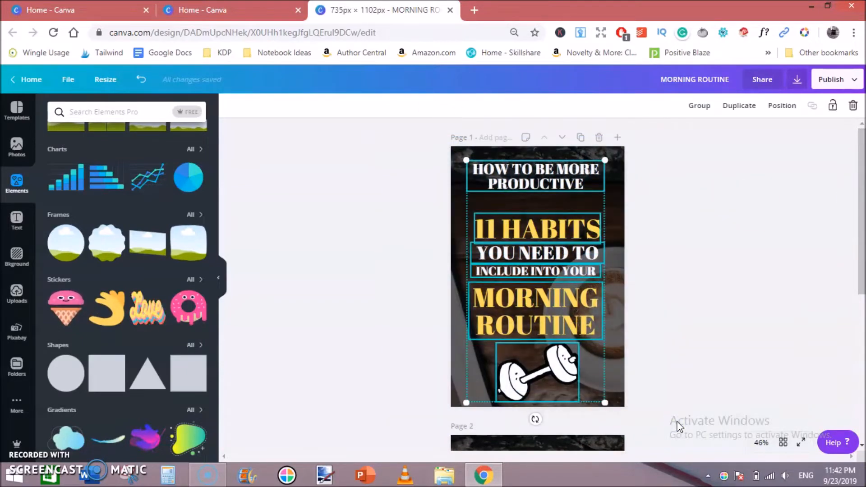
pyautogui.press('Delete')
pyautogui.click(544, 347)
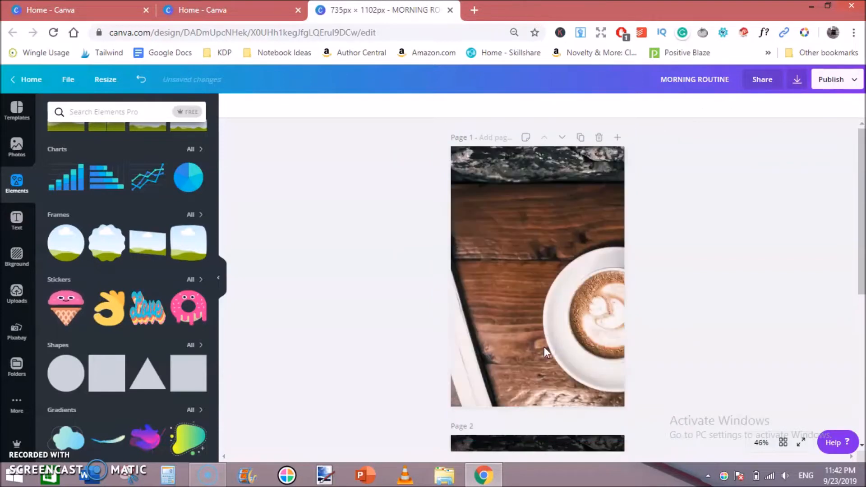
pyautogui.press('Delete')
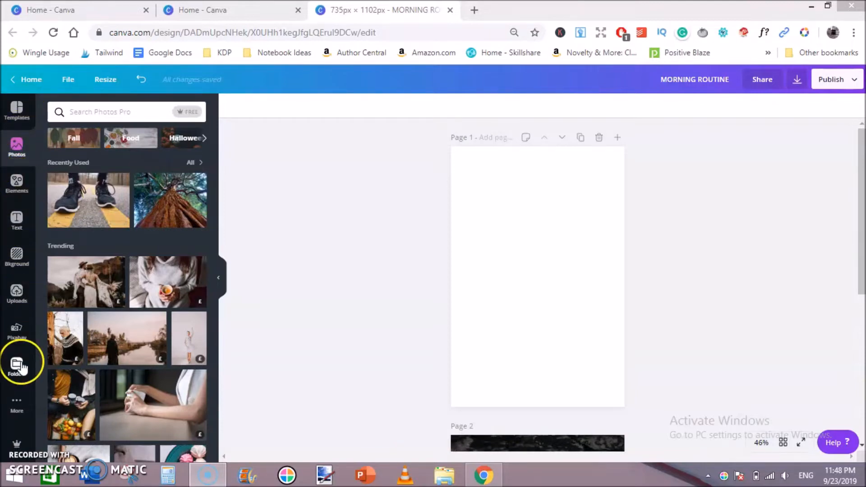
# Add the Pixabay photo of a coffee cup on a wooden table to page 1 and enlarge it to fill the page
pyautogui.click(17, 417)
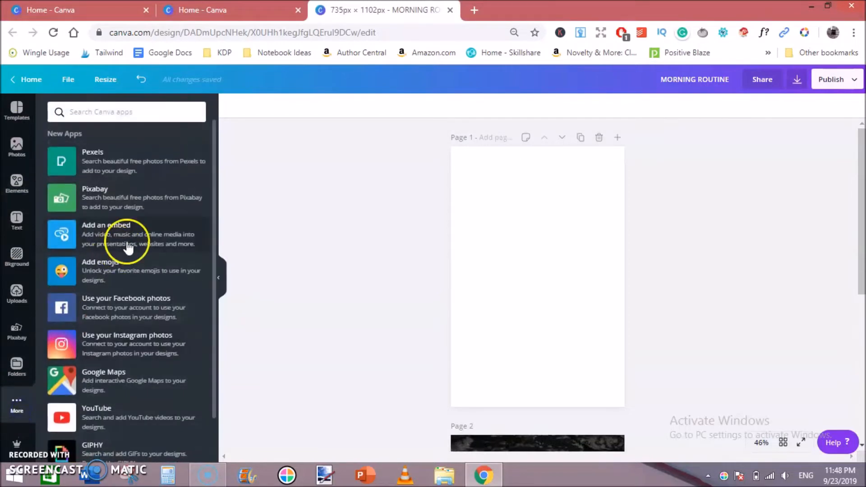
pyautogui.click(106, 196)
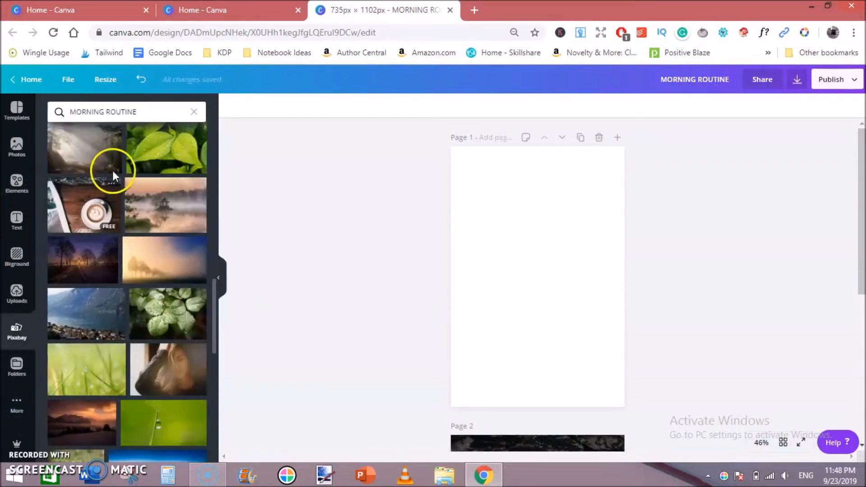
pyautogui.click(159, 113)
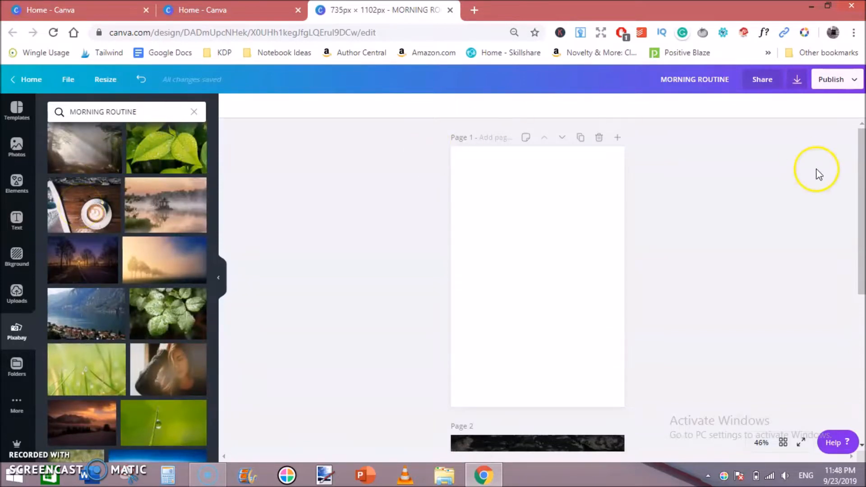
pyautogui.moveTo(860, 180); pyautogui.dragTo(835, 120)
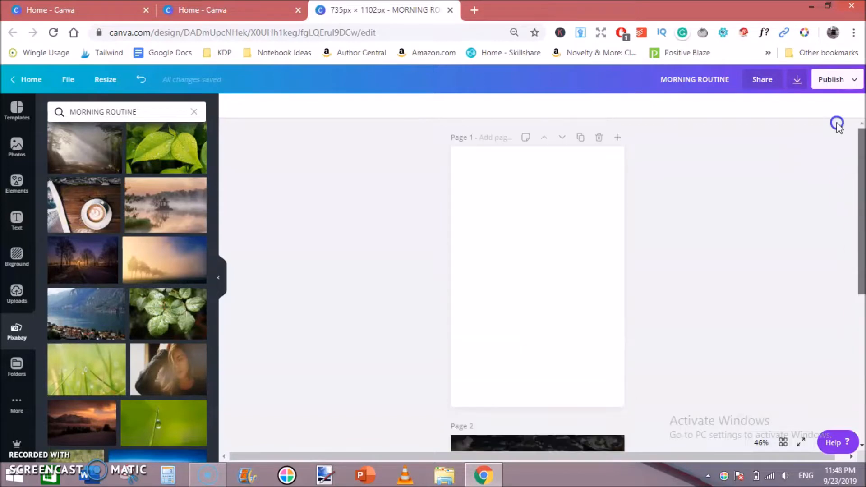
pyautogui.click(86, 215)
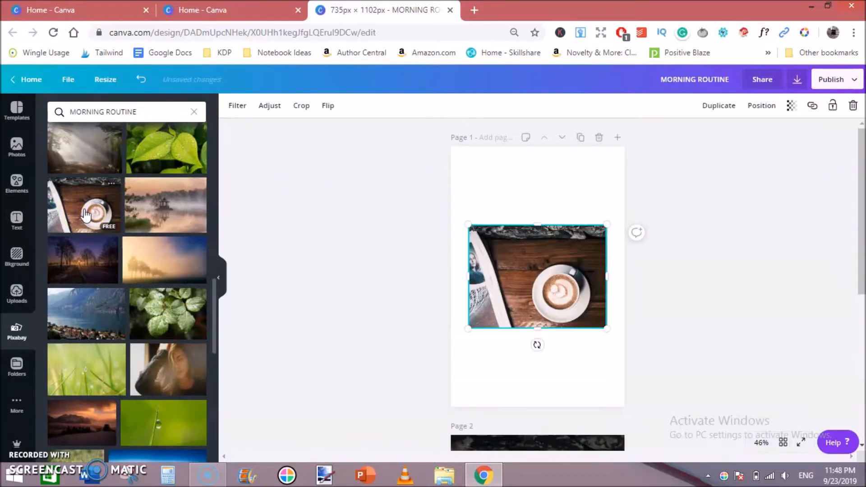
pyautogui.moveTo(533, 259); pyautogui.dragTo(507, 179)
pyautogui.moveTo(586, 257); pyautogui.dragTo(740, 485)
pyautogui.click(671, 275)
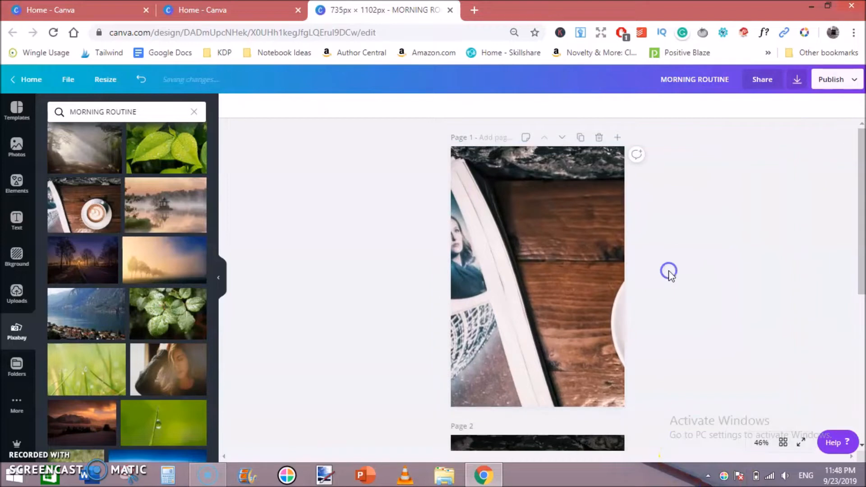
# Shift the background photo within its crop so the coffee cup sits at the right edge of page 1
pyautogui.click(548, 254)
pyautogui.doubleClick(548, 253)
pyautogui.moveTo(547, 249); pyautogui.dragTo(475, 249)
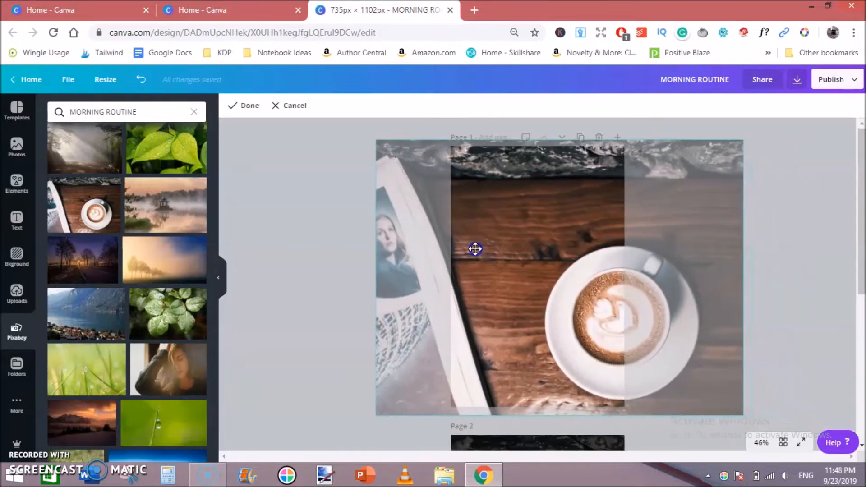
pyautogui.click(335, 247)
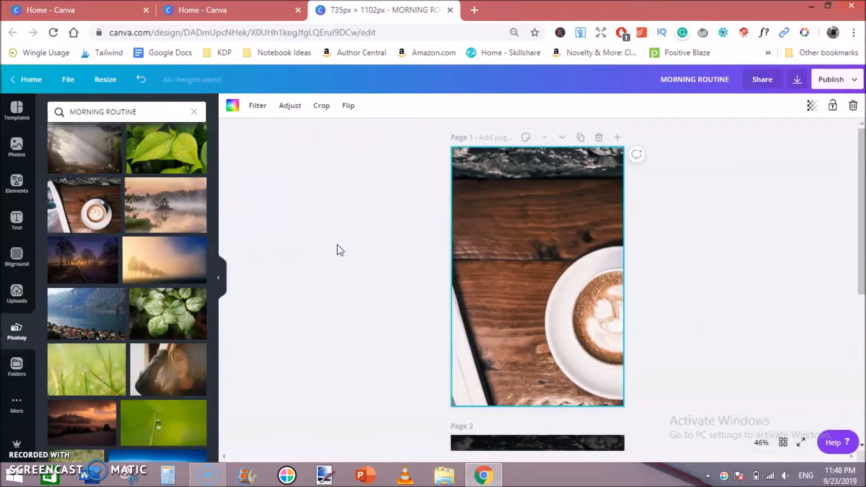
pyautogui.click(339, 249)
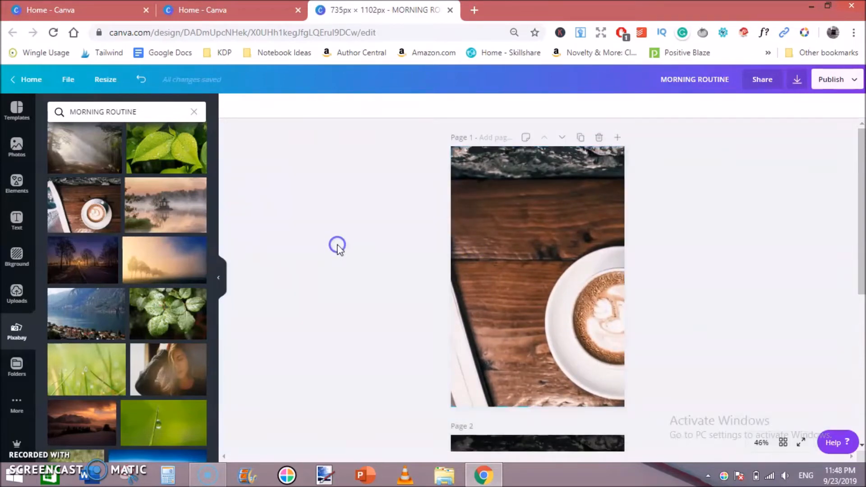
# Add a square shape to page 1 and resize it to cover the whole page
pyautogui.click(18, 189)
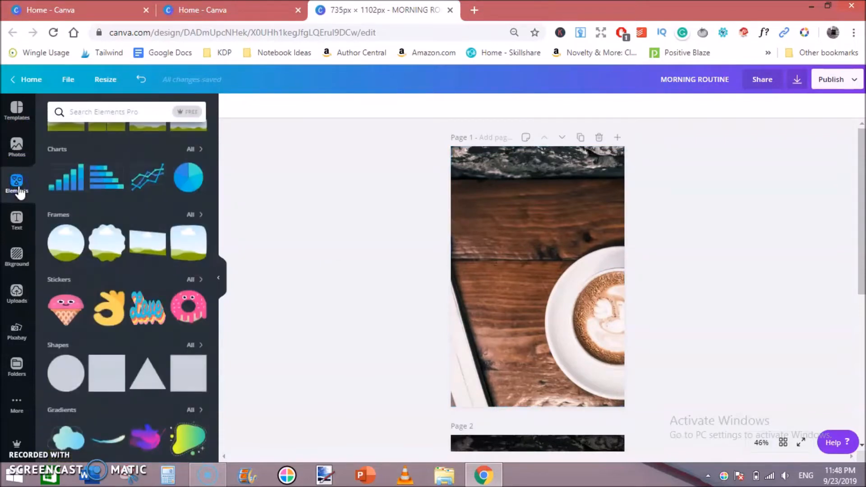
pyautogui.click(97, 372)
pyautogui.moveTo(518, 269); pyautogui.dragTo(495, 204)
pyautogui.moveTo(581, 278); pyautogui.dragTo(676, 448)
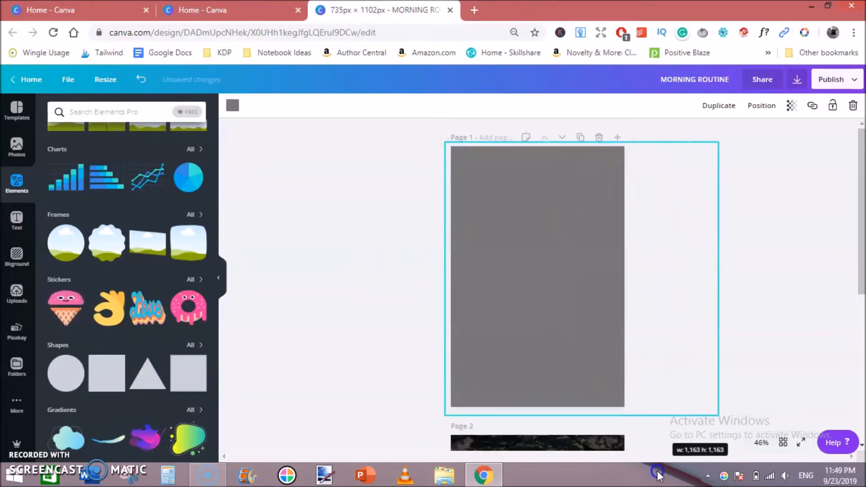
pyautogui.moveTo(717, 275); pyautogui.dragTo(635, 271)
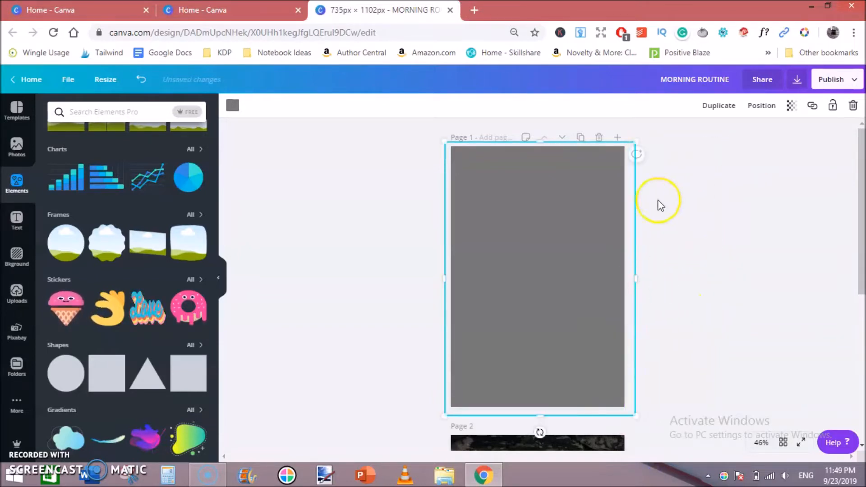
# Set the transparency of the grey square covering page 1 to 60
pyautogui.click(793, 107)
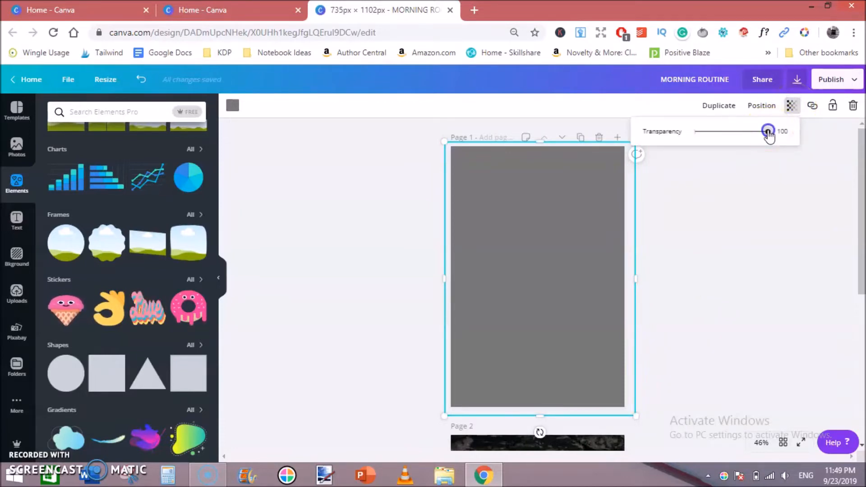
pyautogui.moveTo(768, 131); pyautogui.dragTo(745, 139)
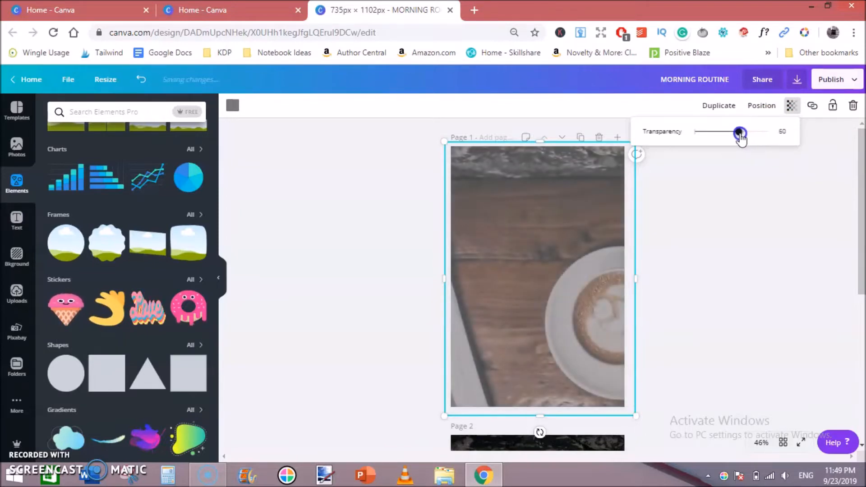
pyautogui.click(719, 220)
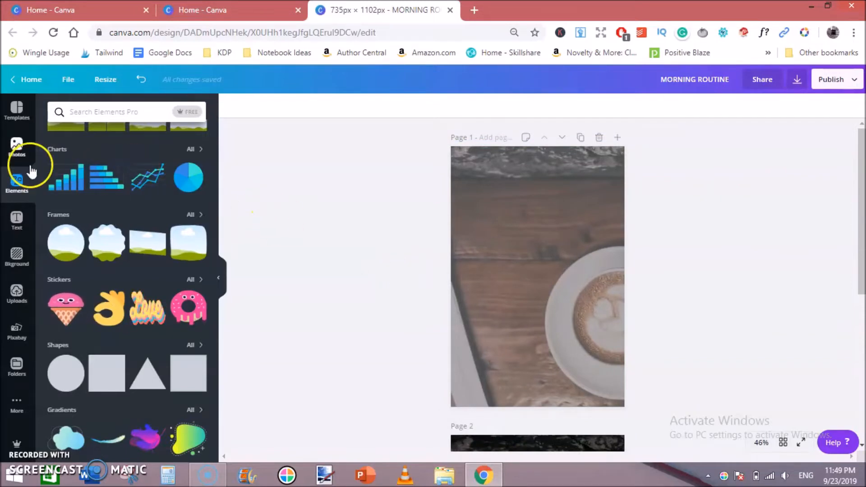
# Add a heading to page 1 and replace its text with "HOW TO BE MORE PRODUCTIVE" copied from page 2
pyautogui.click(20, 229)
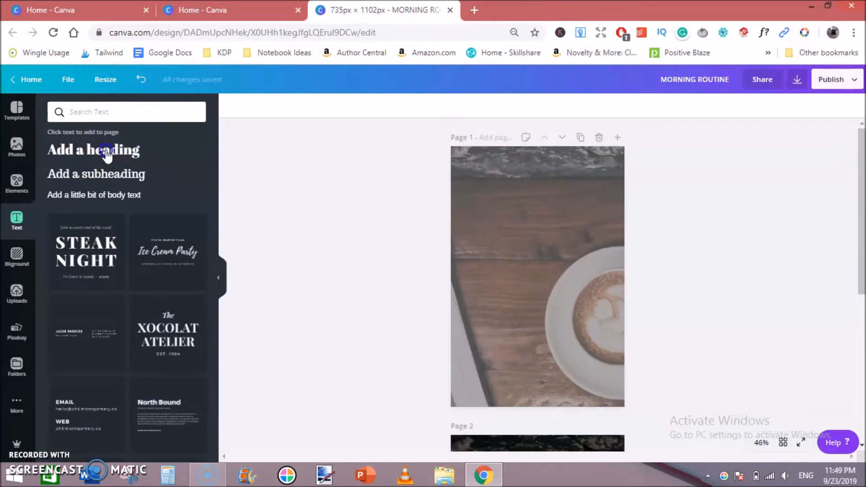
pyautogui.click(115, 150)
pyautogui.moveTo(859, 201); pyautogui.dragTo(862, 259)
pyautogui.click(569, 353)
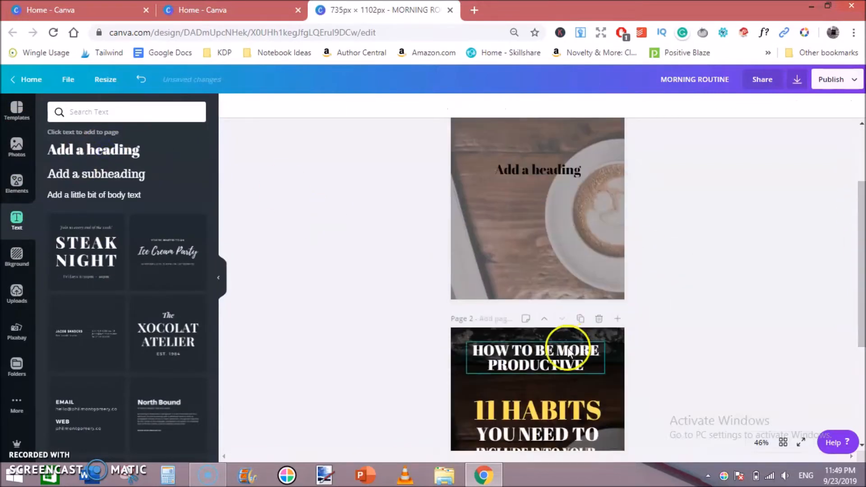
pyautogui.click(542, 367)
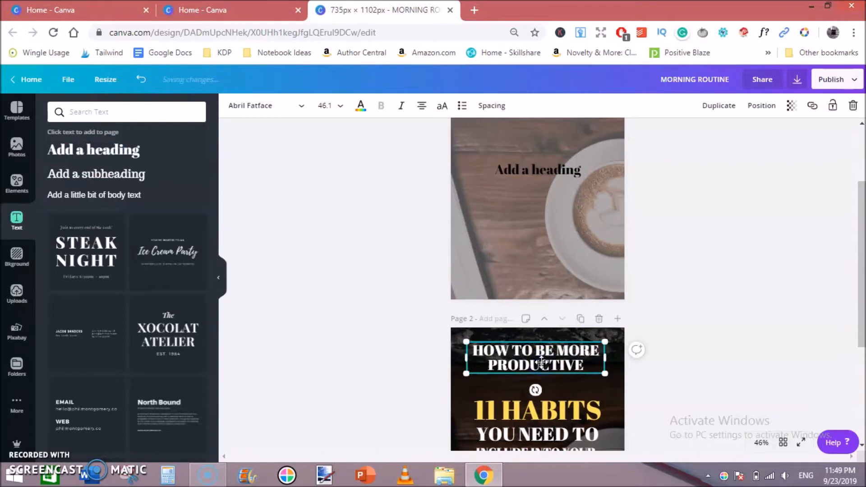
pyautogui.doubleClick(541, 362)
pyautogui.hotkey('ctrl', 'c')
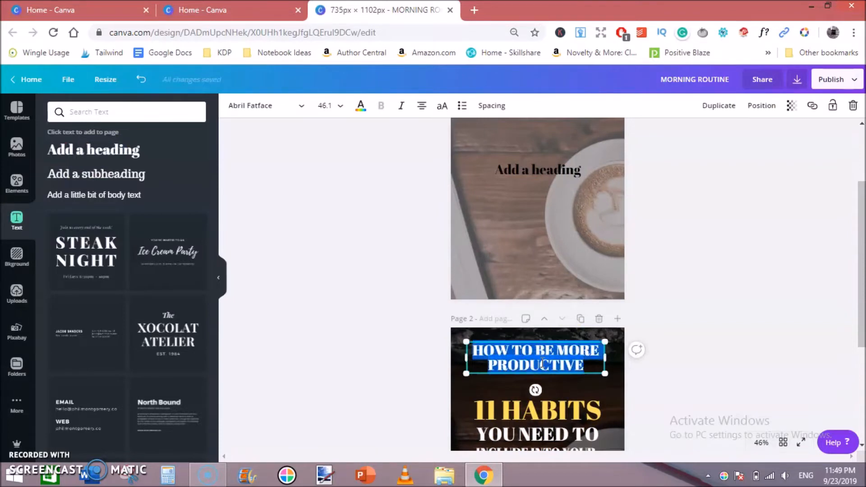
pyautogui.click(550, 170)
pyautogui.doubleClick(548, 169)
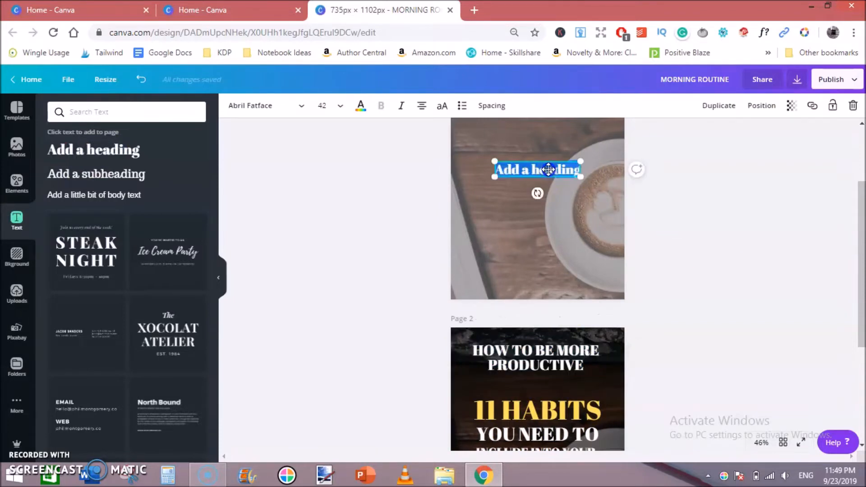
pyautogui.hotkey('ctrl', 'v')
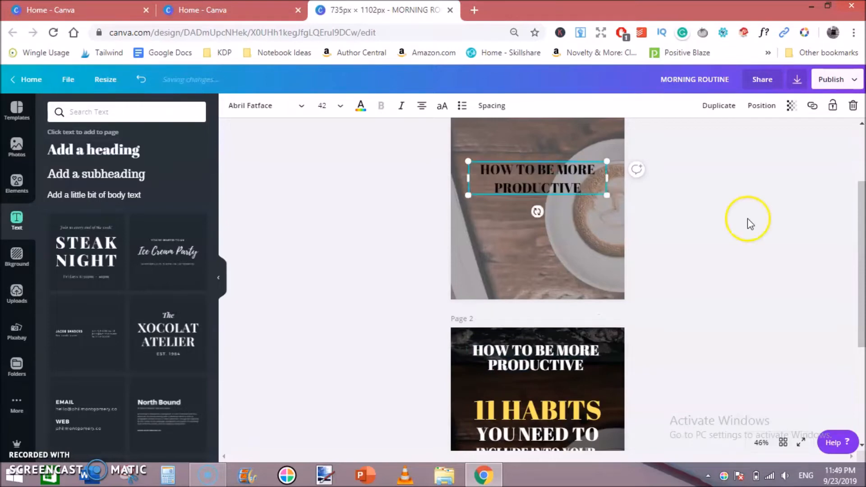
# Set the line height of the "HOW TO BE MORE PRODUCTIVE" heading on page 1 to 1.04
pyautogui.moveTo(861, 239); pyautogui.dragTo(861, 179)
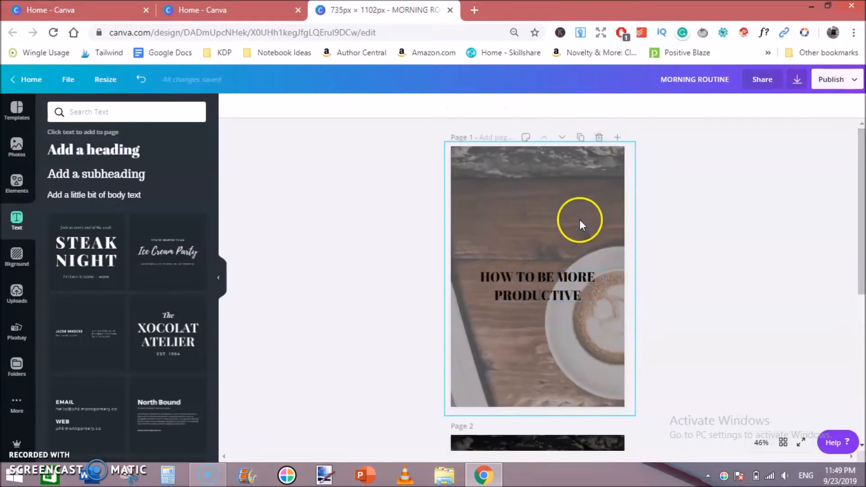
pyautogui.click(555, 272)
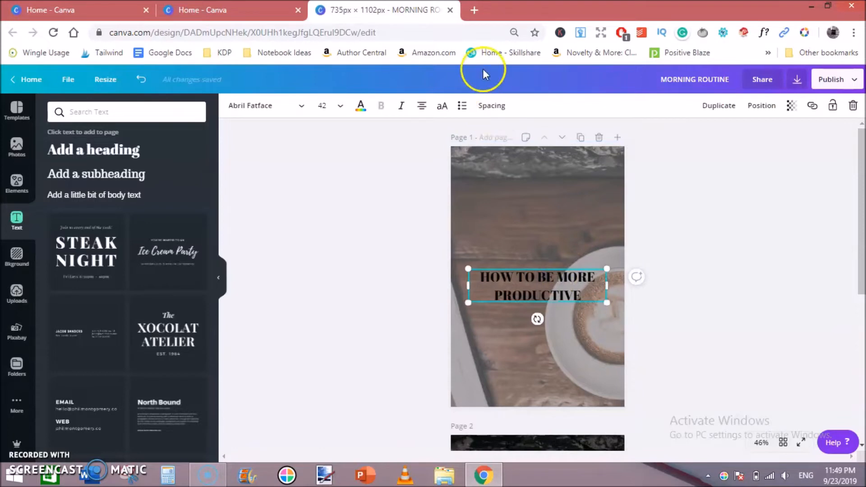
pyautogui.click(492, 106)
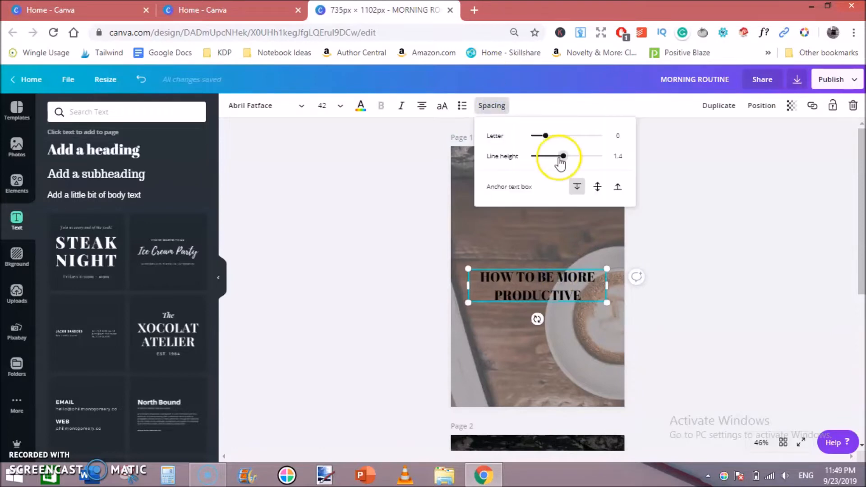
pyautogui.moveTo(561, 160); pyautogui.dragTo(551, 165)
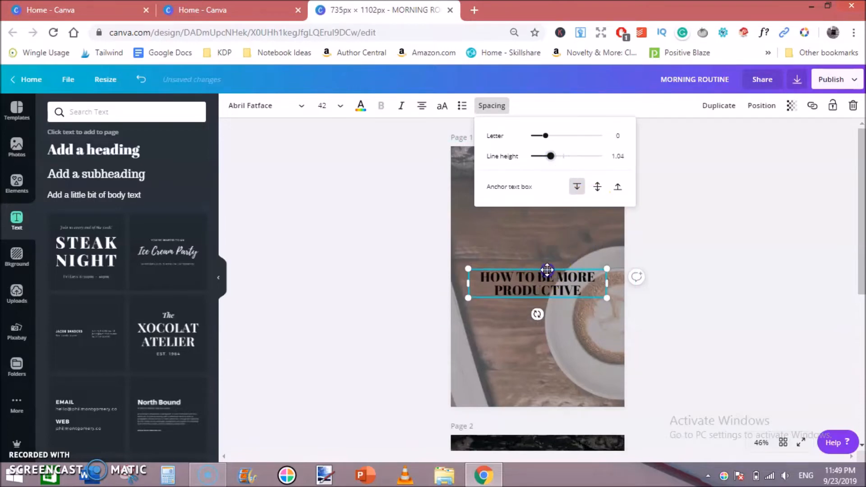
# Change the text color of the "HOW TO BE MORE PRODUCTIVE" heading to white
pyautogui.doubleClick(547, 270)
pyautogui.click(361, 107)
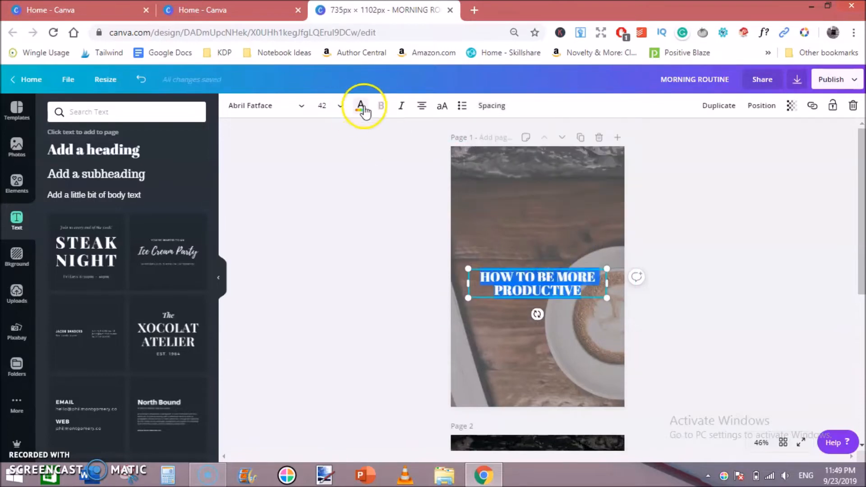
pyautogui.click(360, 108)
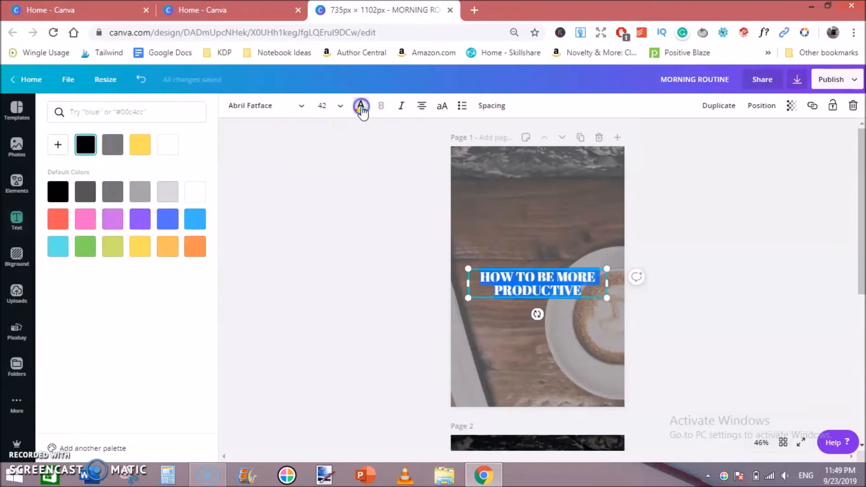
pyautogui.click(195, 203)
pyautogui.click(335, 253)
# Move the white heading up to the top of page 1, keeping it horizontally centered
pyautogui.click(507, 280)
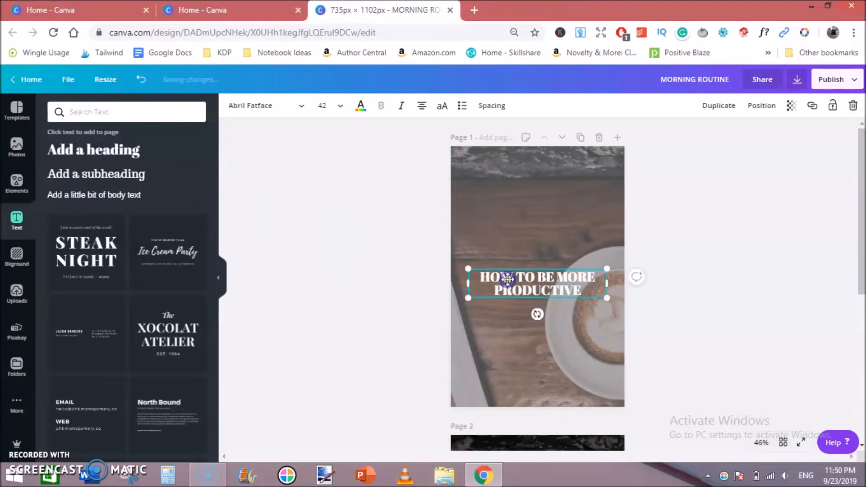
pyautogui.moveTo(507, 279); pyautogui.dragTo(508, 174)
pyautogui.click(705, 245)
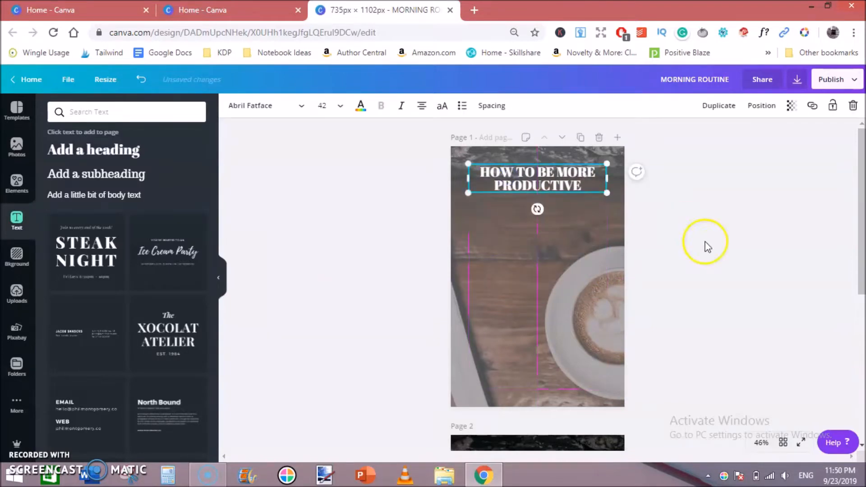
# Duplicate the top heading and place the copy centered below it, around the middle of page 1
pyautogui.click(566, 181)
pyautogui.click(540, 176)
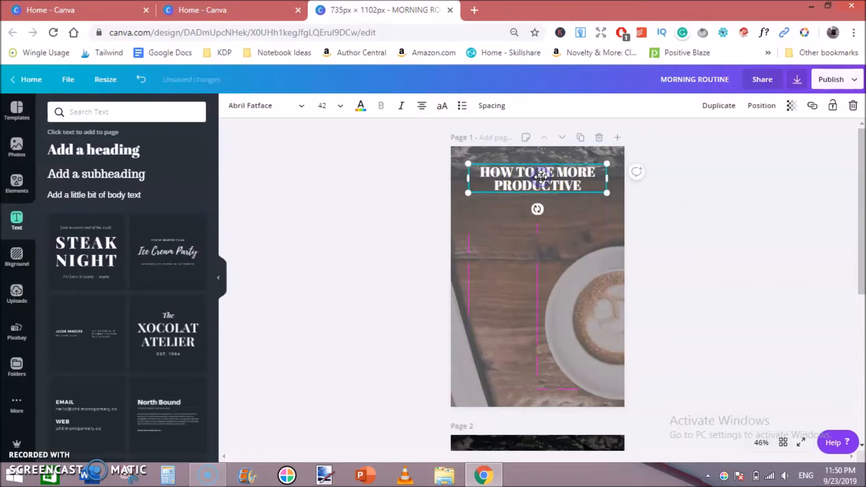
pyautogui.hotkey('ctrl', 'd')
pyautogui.moveTo(540, 178); pyautogui.dragTo(535, 256)
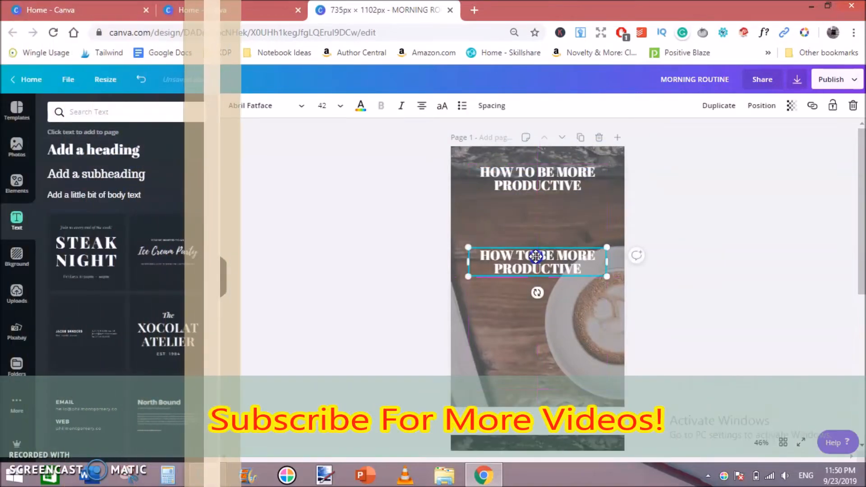
# Replace the text of the lower heading copy with "11 habit"
pyautogui.doubleClick(536, 257)
pyautogui.moveTo(862, 190); pyautogui.dragTo(851, 128)
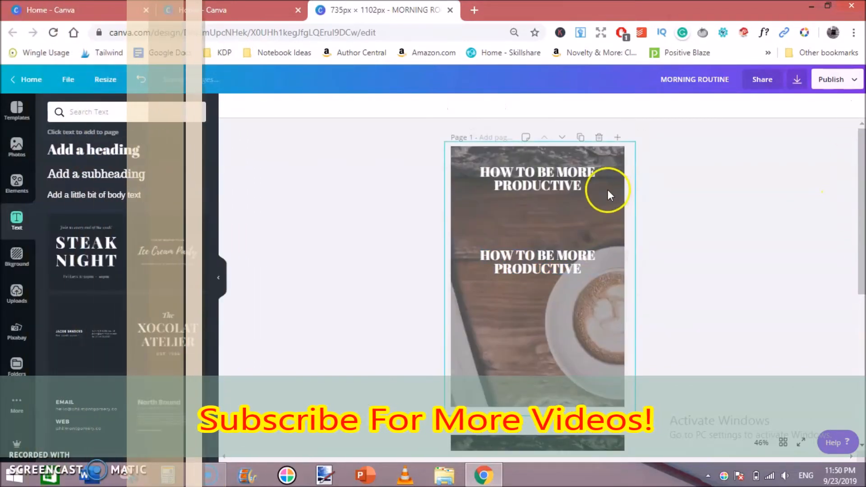
pyautogui.doubleClick(557, 266)
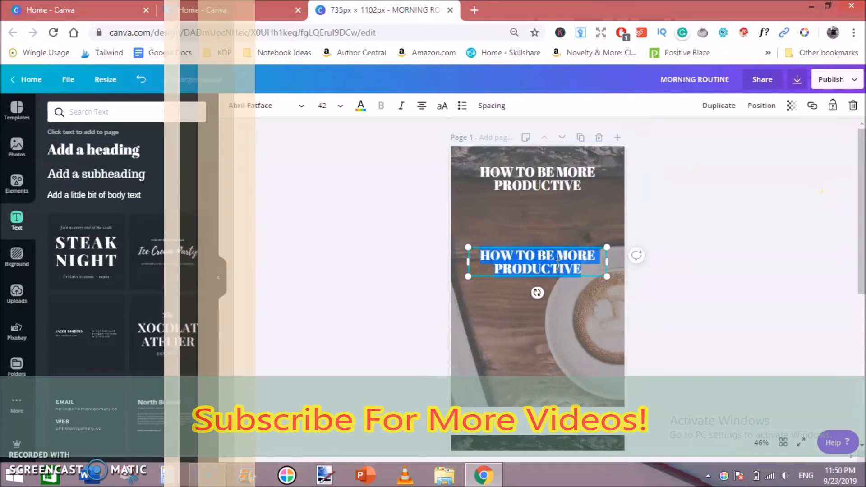
pyautogui.press('BackSpace')
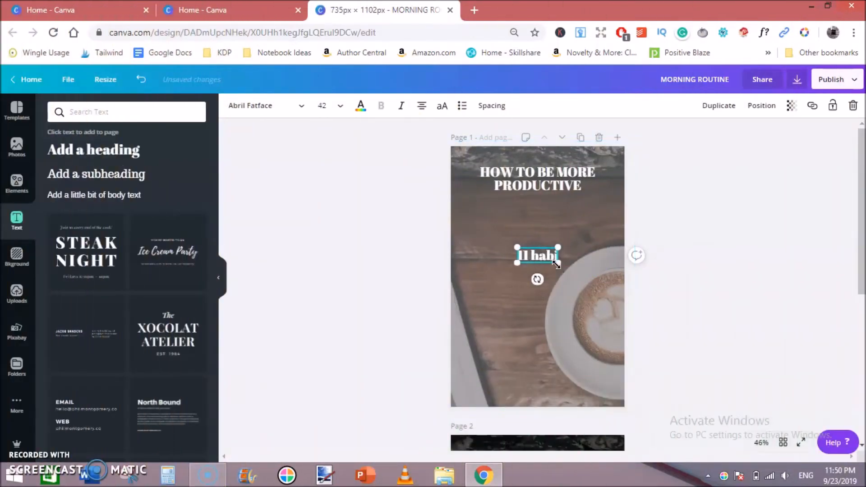
pyautogui.write('11 habit')
# Enlarge the "11 habit" text to size 116 and turn it into the uppercase wording "11 HABITS"
pyautogui.moveTo(557, 266); pyautogui.dragTo(630, 329)
pyautogui.moveTo(568, 246); pyautogui.dragTo(530, 237)
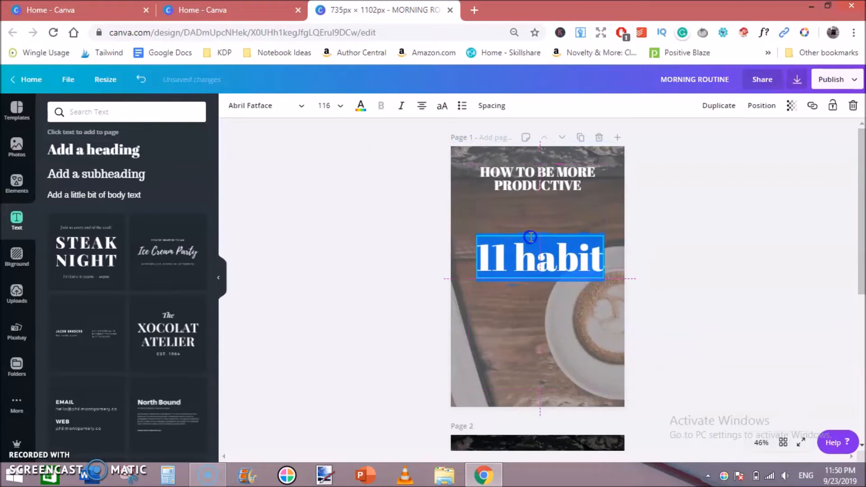
pyautogui.click(441, 106)
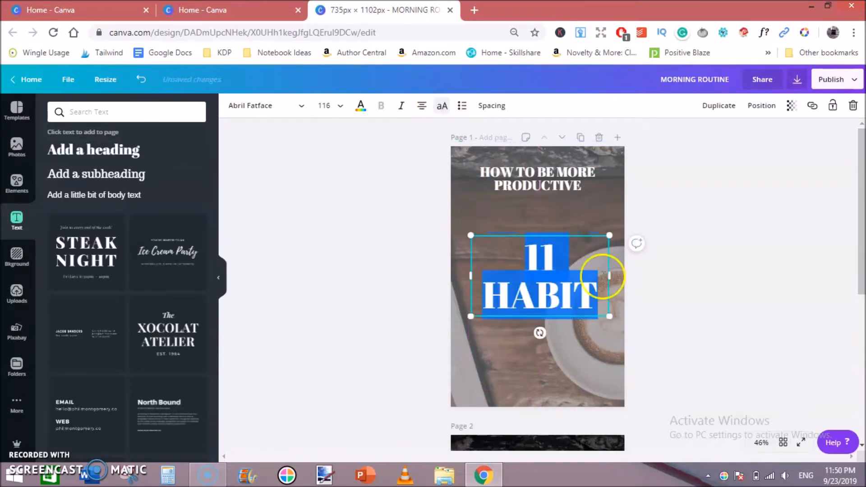
pyautogui.click(598, 297)
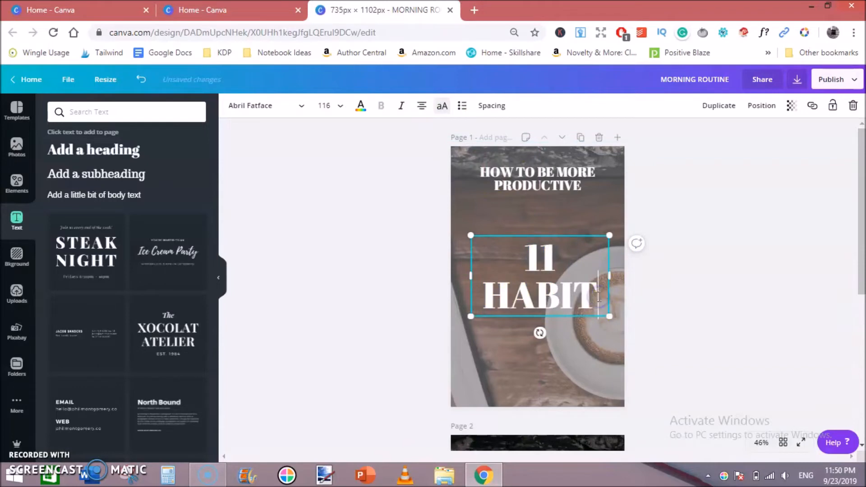
pyautogui.write('s')
pyautogui.click(600, 290)
# Fit "11 HABITS" on a single line at size 89.2 and center it below the top heading
pyautogui.moveTo(604, 279); pyautogui.dragTo(648, 277)
pyautogui.moveTo(648, 235); pyautogui.dragTo(612, 251)
pyautogui.moveTo(539, 243); pyautogui.dragTo(546, 216)
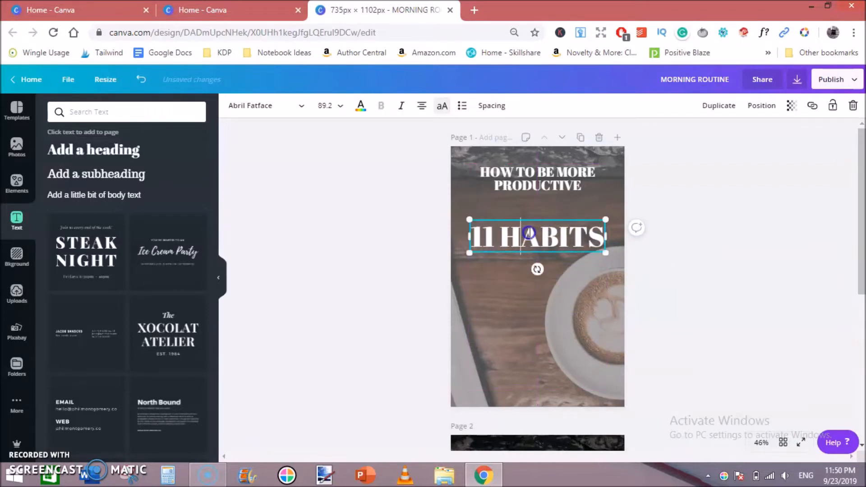
# Change the color of the "11 HABITS" text to the yellow from the document colors
pyautogui.click(361, 105)
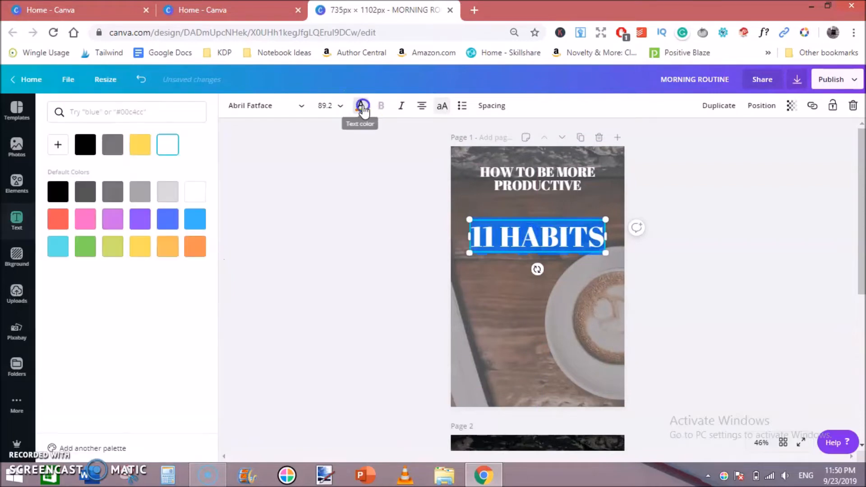
pyautogui.click(141, 145)
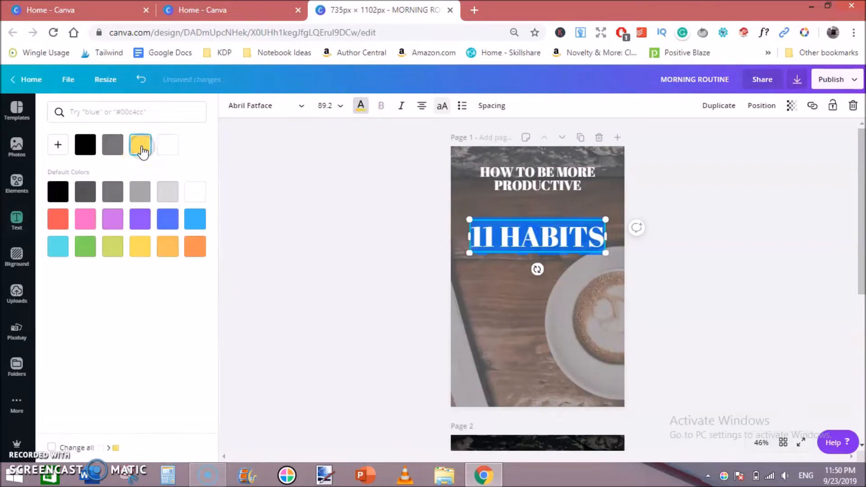
pyautogui.click(265, 182)
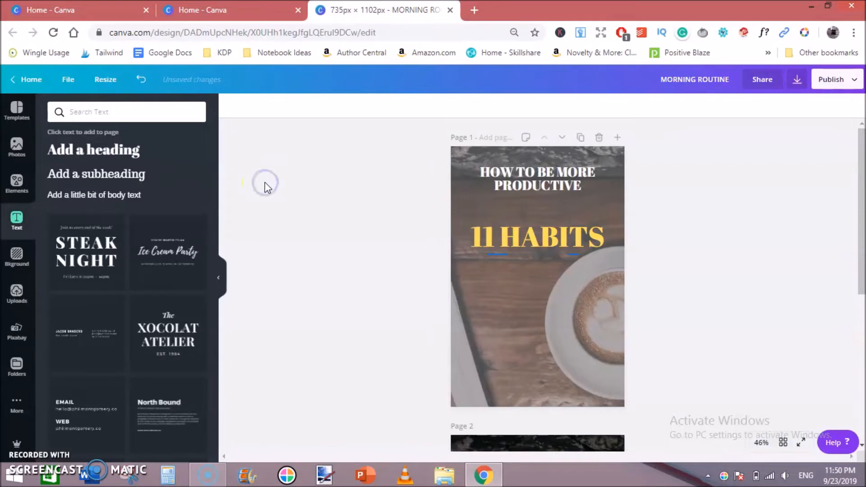
# Duplicate the "HOW TO BE MORE PRODUCTIVE" heading and place the copy just below "11 HABITS"
pyautogui.click(548, 190)
pyautogui.hotkey('ctrl', 'd')
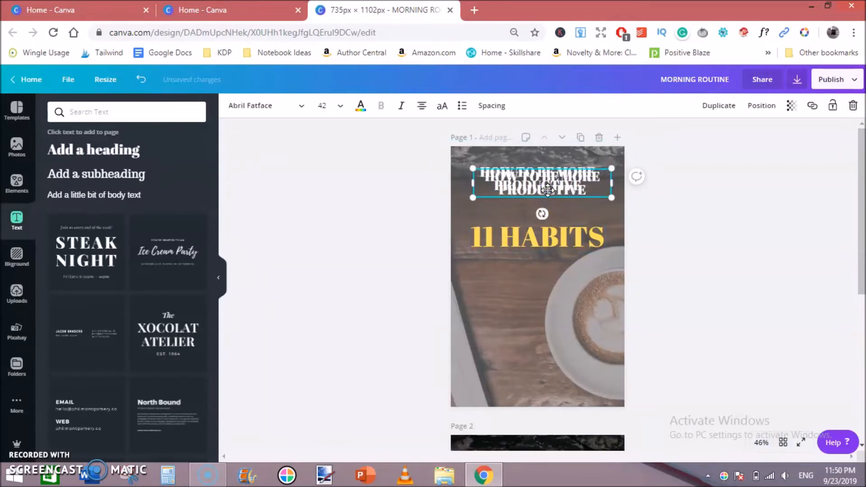
pyautogui.moveTo(547, 191); pyautogui.dragTo(545, 284)
# Replace the text of the heading copy below "11 HABITS" with "you need to"
pyautogui.doubleClick(545, 283)
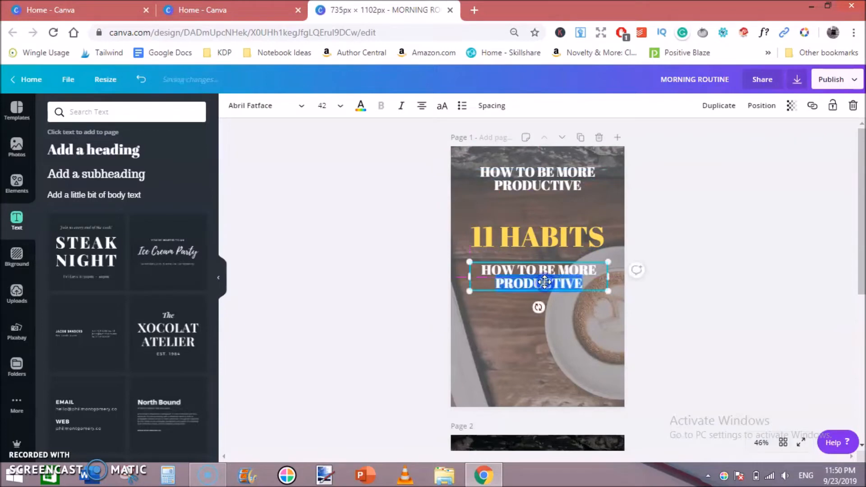
pyautogui.tripleClick(544, 282)
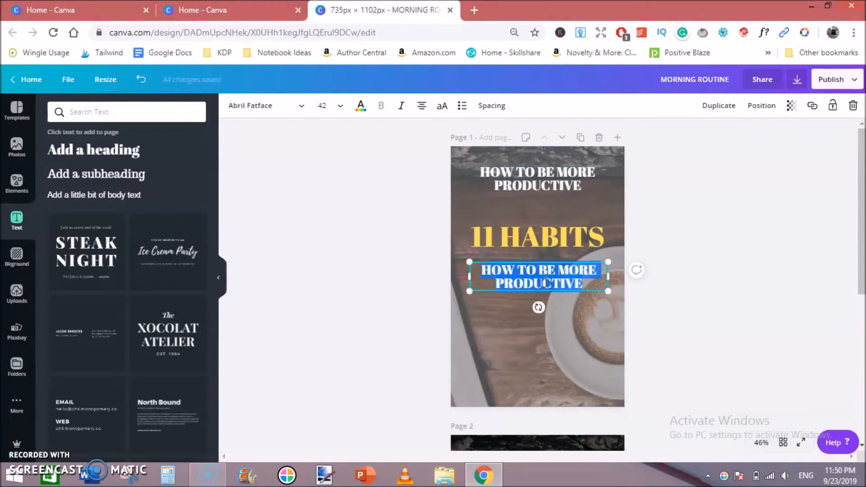
pyautogui.write('you n')
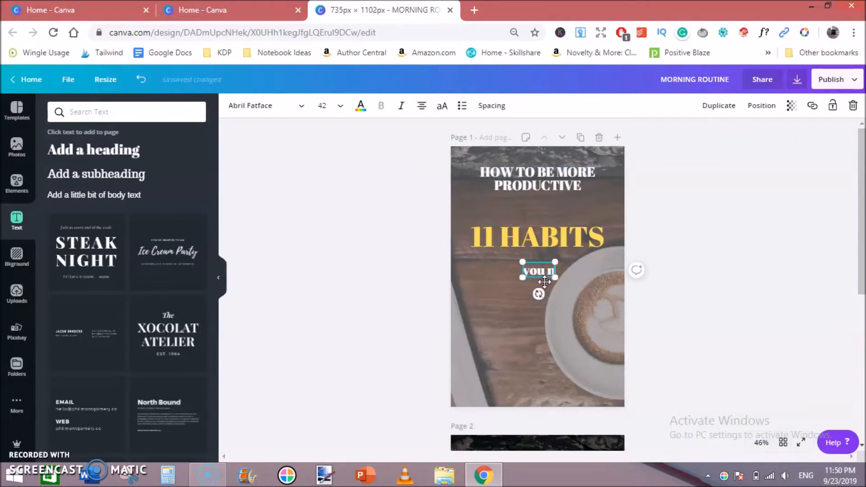
pyautogui.write('eed to i')
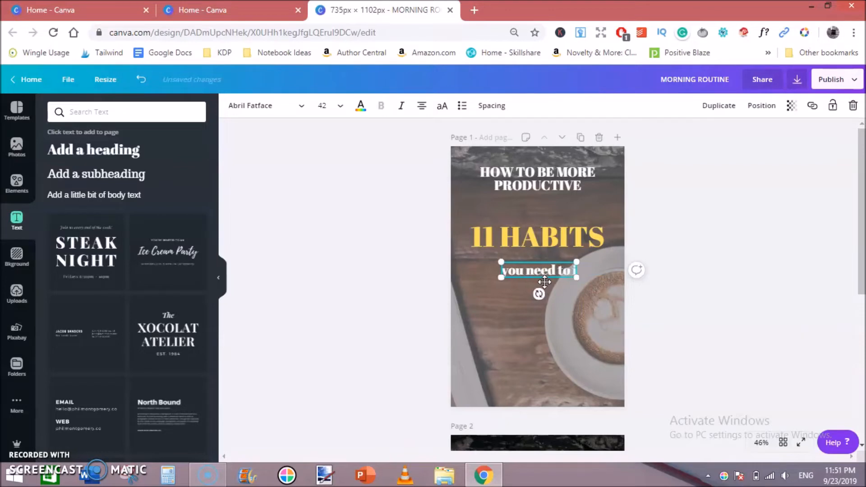
pyautogui.write('nclud')
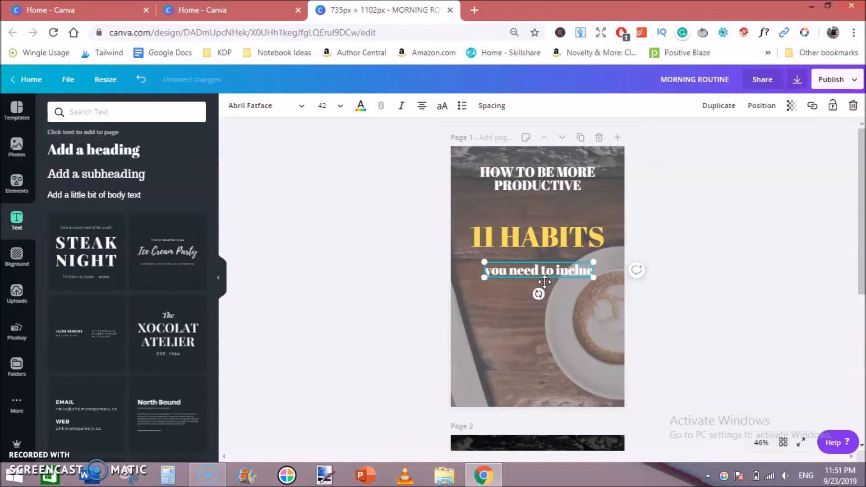
pyautogui.press('BackSpace')
pyautogui.press('BackSpace')
pyautogui.press('BackSpace')
pyautogui.press('BackSpace')
pyautogui.press('BackSpace')
pyautogui.press('BackSpace')
pyautogui.press('BackSpace')
pyautogui.press('BackSpace')
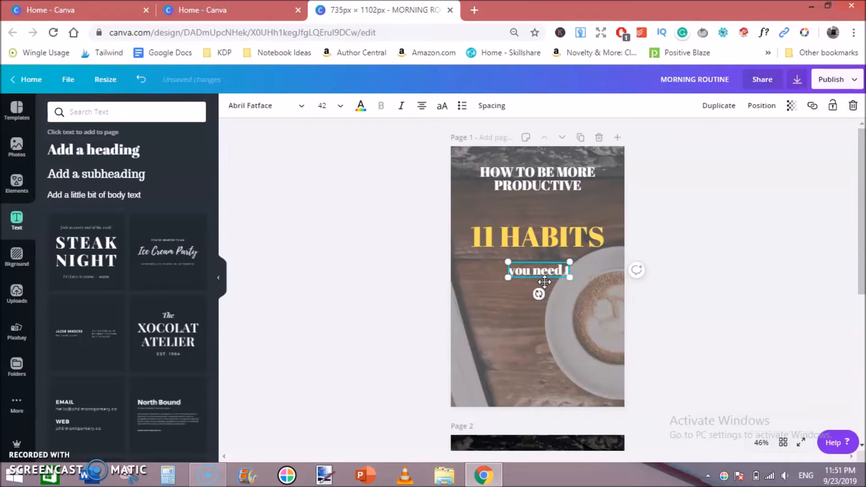
pyautogui.press('BackSpace')
pyautogui.press('BackSpace')
pyautogui.write('to')
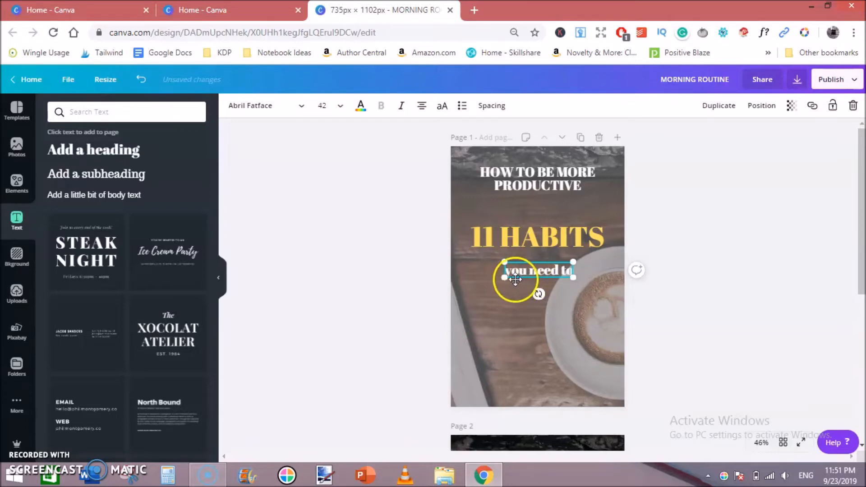
# Make the "you need to" line uppercase and scale it to about the width of "11 HABITS", placed directly beneath it
pyautogui.click(527, 270)
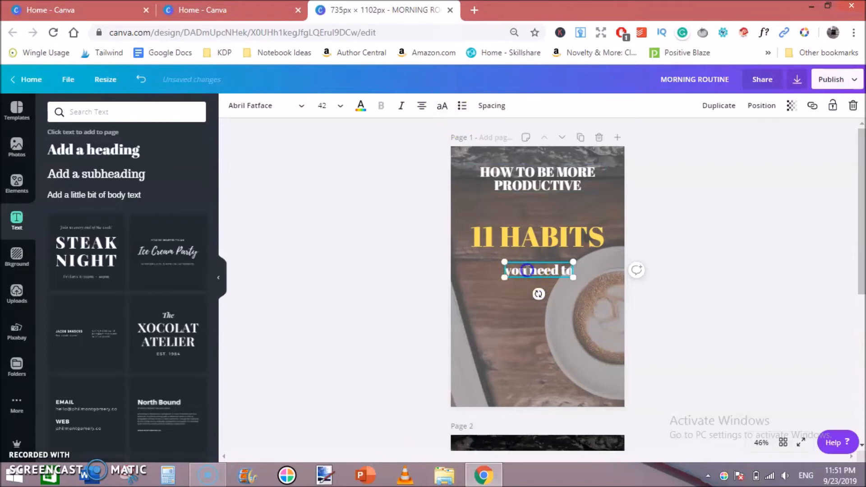
pyautogui.click(442, 105)
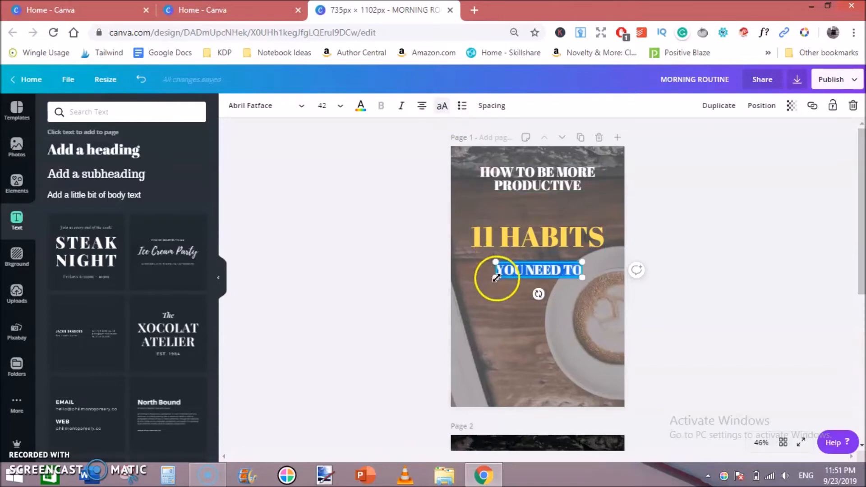
pyautogui.moveTo(495, 277); pyautogui.dragTo(471, 285)
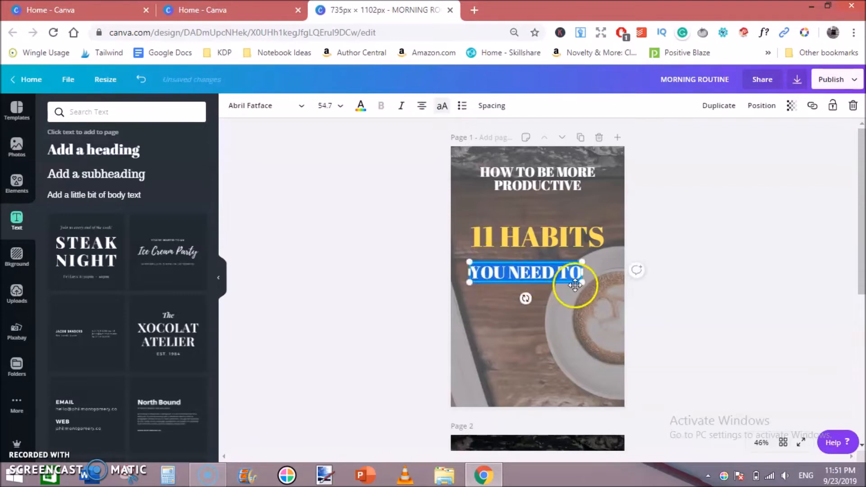
pyautogui.moveTo(581, 283); pyautogui.dragTo(602, 287)
pyautogui.moveTo(552, 259); pyautogui.dragTo(553, 252)
pyautogui.click(715, 238)
pyautogui.click(715, 238)
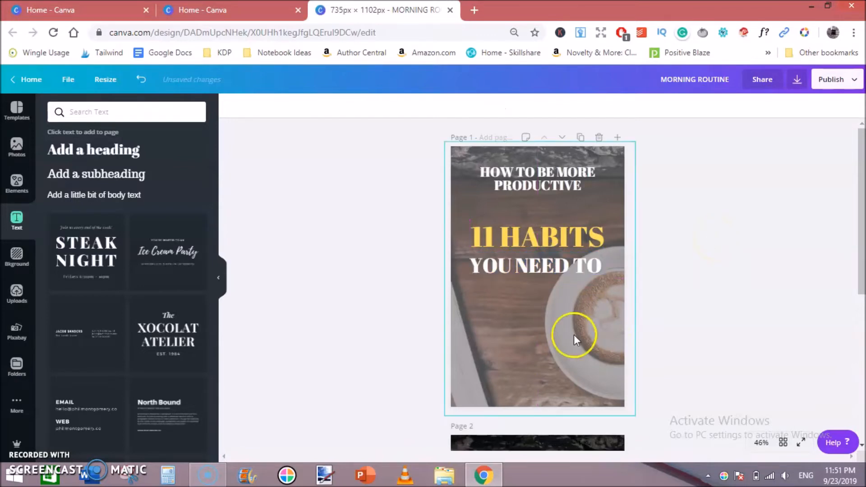
# Check the next line's wording on page 2, then duplicate page 1's top heading and place the copy below "YOU NEED TO"
pyautogui.moveTo(860, 207); pyautogui.dragTo(862, 289)
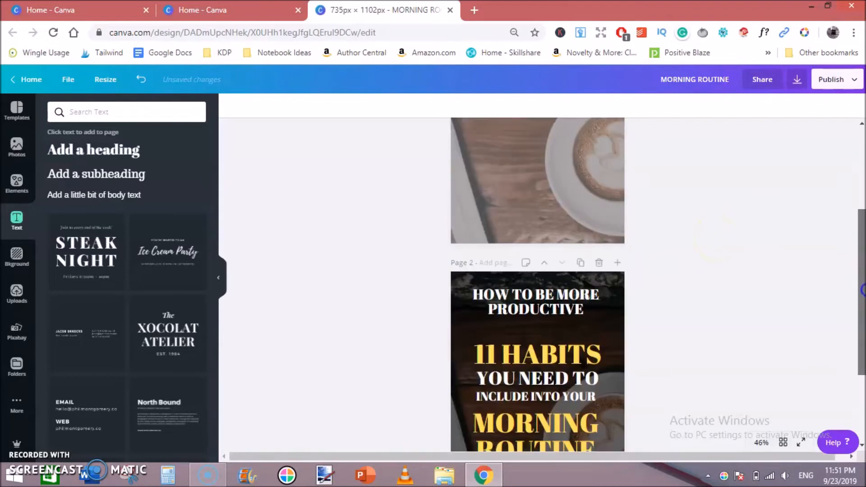
pyautogui.scroll(4, 844, 203)
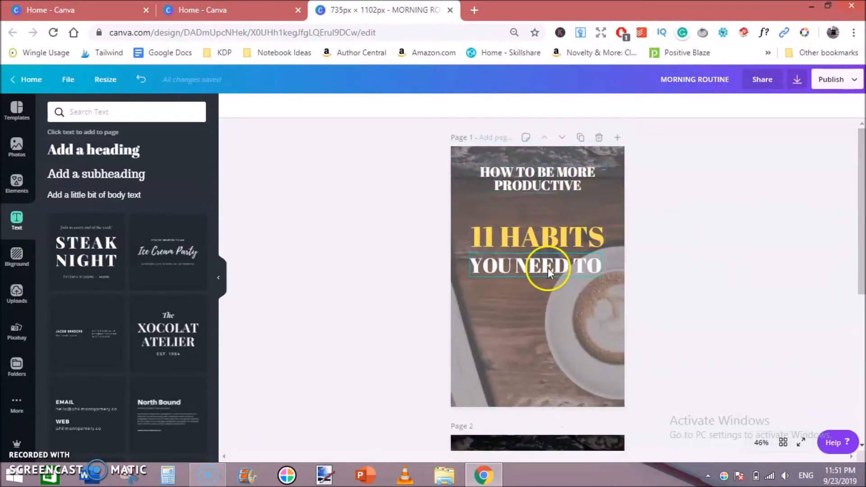
pyautogui.click(550, 176)
pyautogui.hotkey('ctrl', 'd')
pyautogui.moveTo(550, 177); pyautogui.dragTo(545, 294)
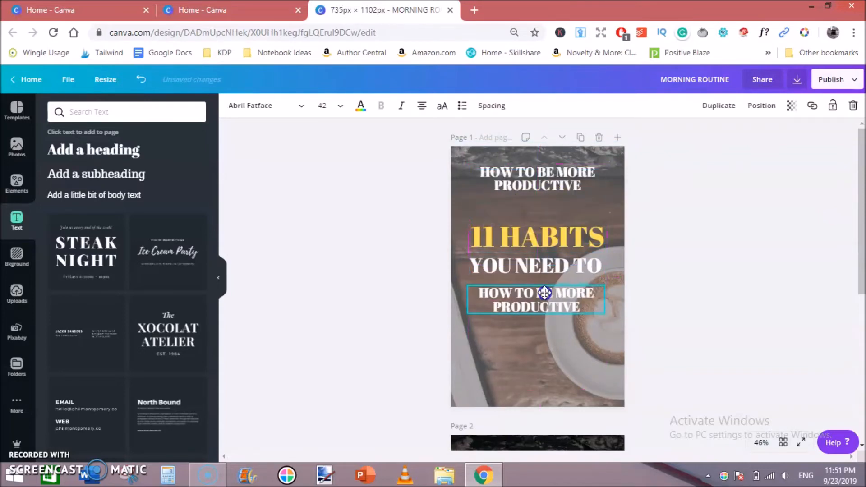
# Replace the text of the heading copy below "YOU NEED TO" with "include into your"
pyautogui.doubleClick(544, 293)
pyautogui.write('I')
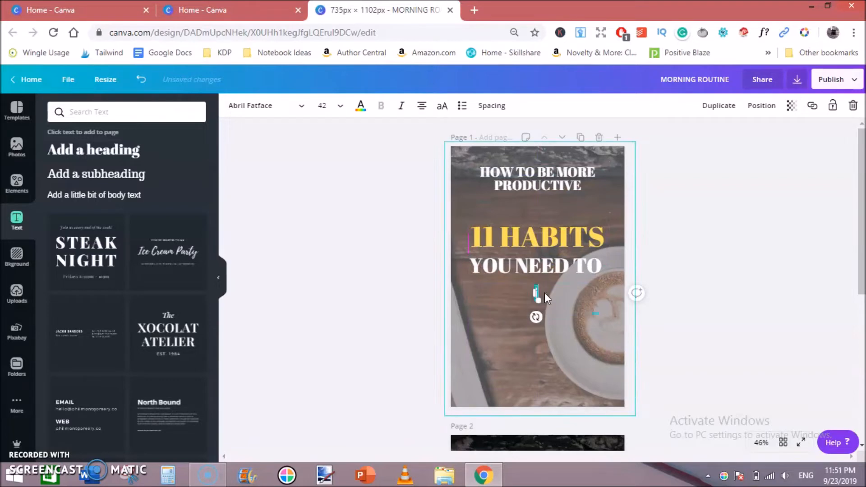
pyautogui.write('ncl')
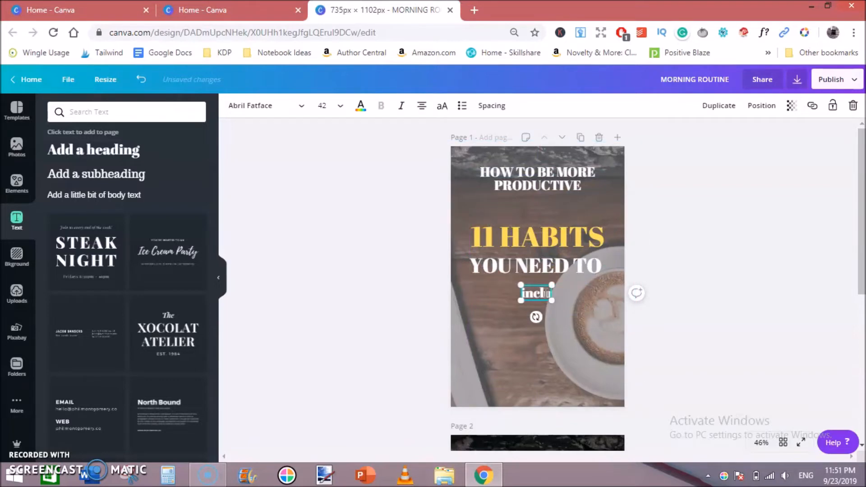
pyautogui.write('ude int')
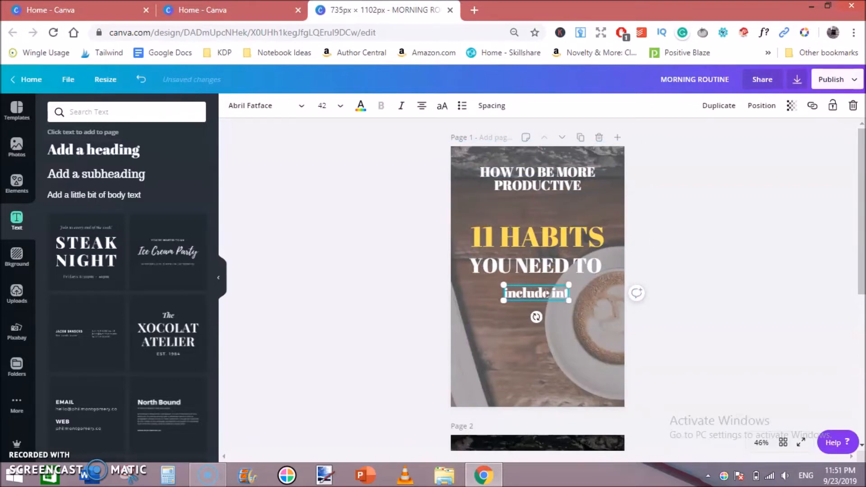
pyautogui.write('o your')
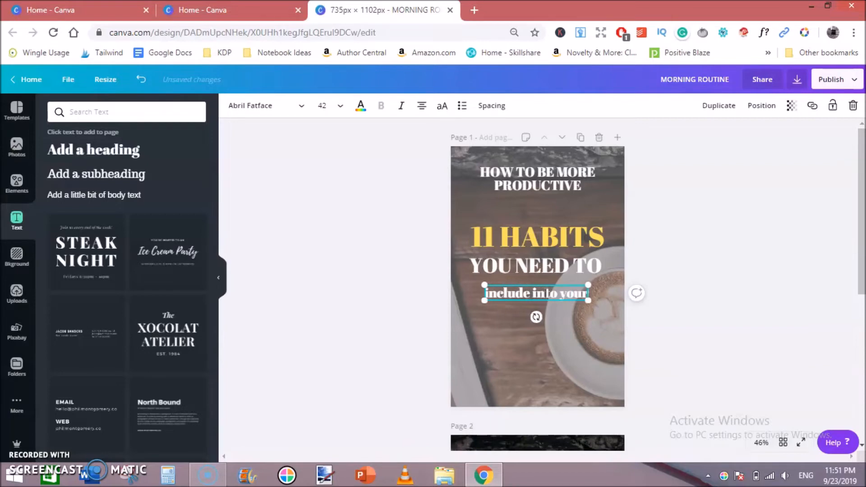
# Enlarge the "include into your" line to about font size 57.4 and move it directly beneath "YOU NEED TO"
pyautogui.moveTo(588, 300); pyautogui.dragTo(605, 310)
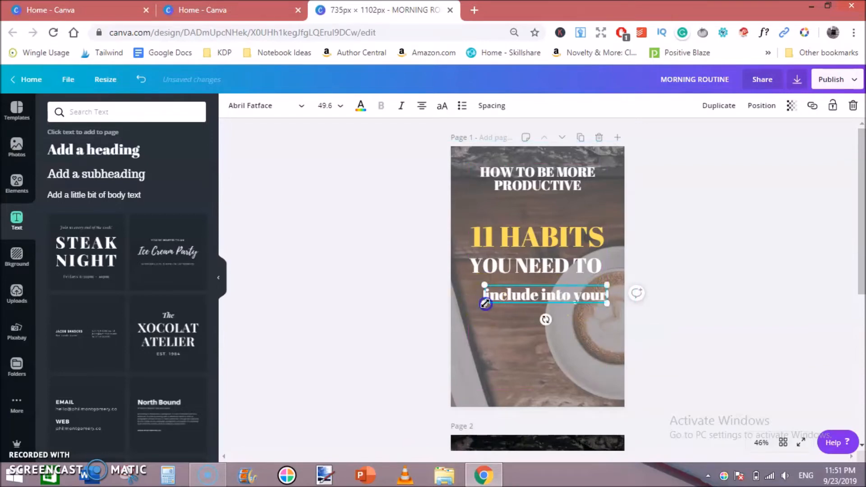
pyautogui.moveTo(467, 313); pyautogui.dragTo(465, 311)
pyautogui.moveTo(537, 295); pyautogui.dragTo(542, 277)
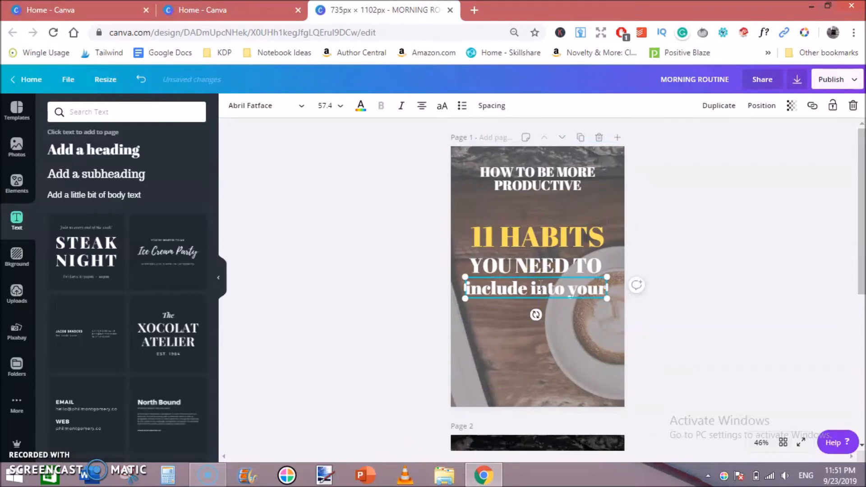
# Make the "include into your" line uppercase and scale it down to about font size 43.1 so it fits on one line
pyautogui.doubleClick(547, 292)
pyautogui.tripleClick(547, 293)
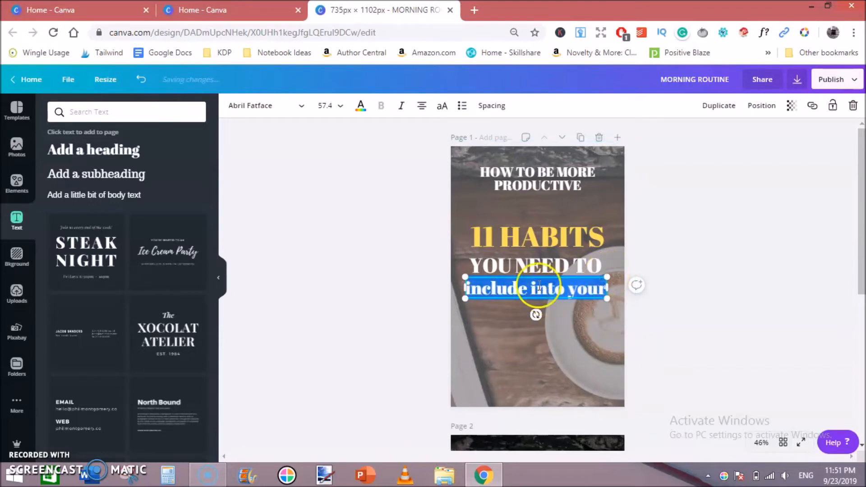
pyautogui.click(444, 109)
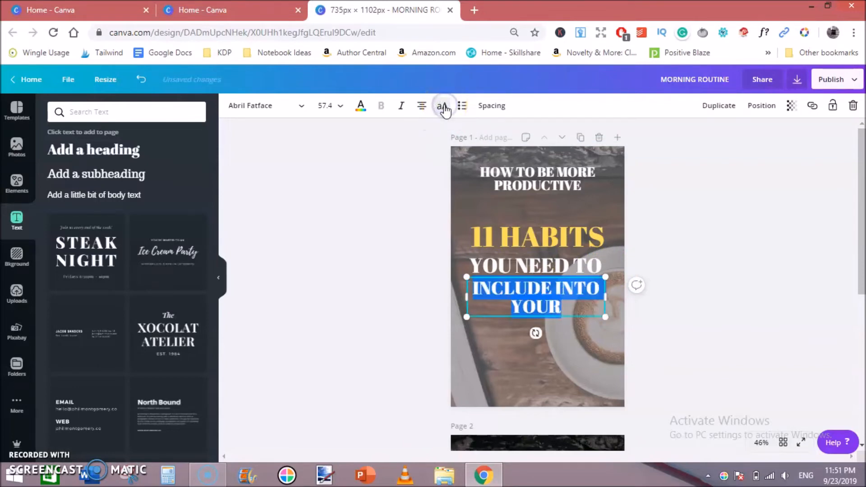
pyautogui.click(598, 295)
pyautogui.moveTo(597, 295)
pyautogui.mouseDown()
pyautogui.moveTo(605, 286)
pyautogui.moveTo(674, 286)
pyautogui.moveTo(611, 286)
pyautogui.mouseUp()
# Move "YOU NEED TO" and "INCLUDE INTO YOUR" slightly up to tighten the spacing beneath "11 HABITS"
pyautogui.click(690, 237)
pyautogui.click(524, 268)
pyautogui.moveTo(523, 268); pyautogui.dragTo(520, 282)
pyautogui.click(533, 289)
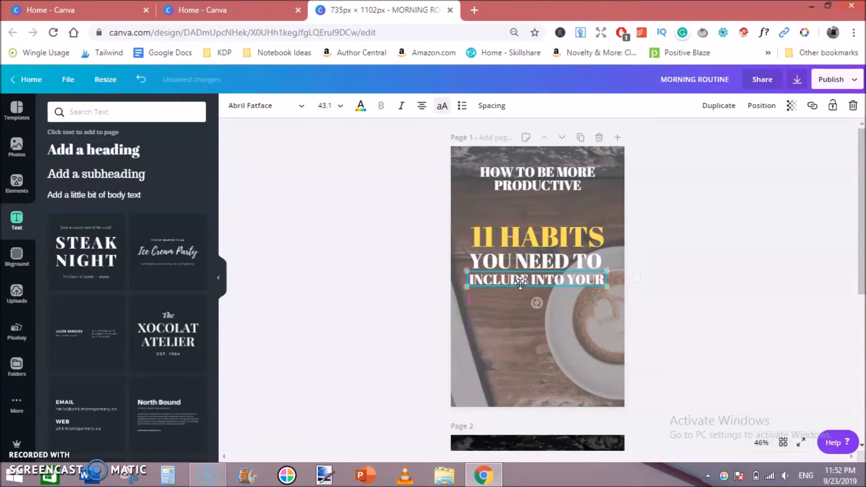
pyautogui.click(673, 243)
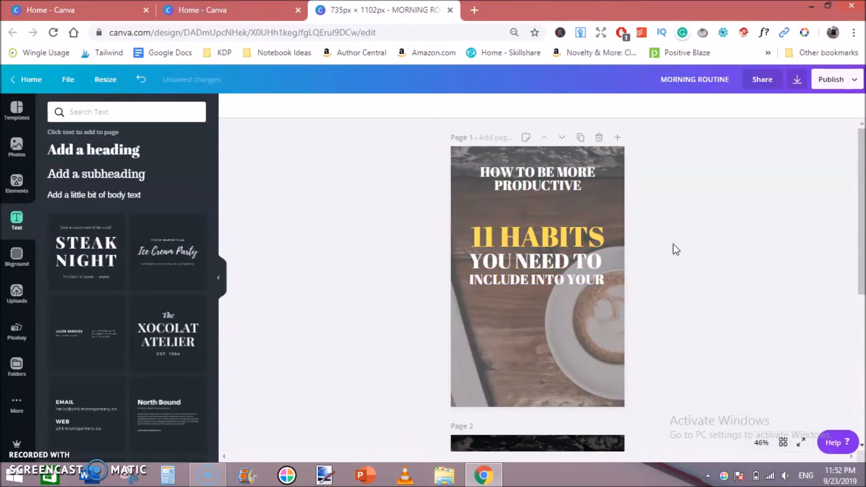
# Duplicate the yellow "11 HABITS" line and place the copy below "INCLUDE INTO YOUR"
pyautogui.click(547, 240)
pyautogui.hotkey('ctrl', 'd')
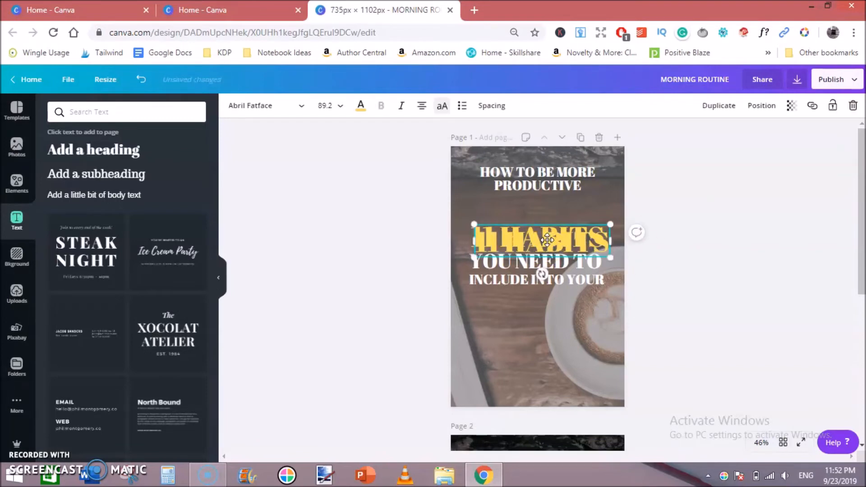
pyautogui.moveTo(548, 239); pyautogui.dragTo(542, 315)
# Replace the text of the lower "11 HABITS" copy with "MORNING HABITS" split over two lines
pyautogui.doubleClick(544, 314)
pyautogui.hotkey('ctrl', 'a')
pyautogui.write('MORNING')
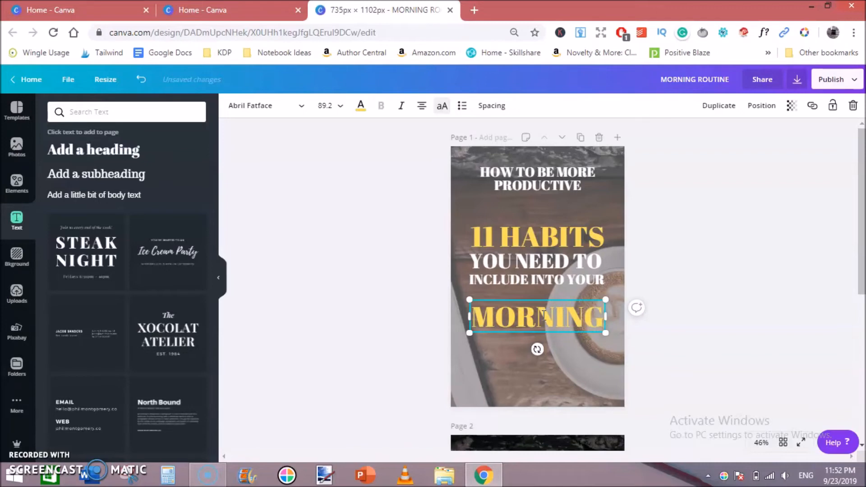
pyautogui.press('Return')
pyautogui.write('HABITS')
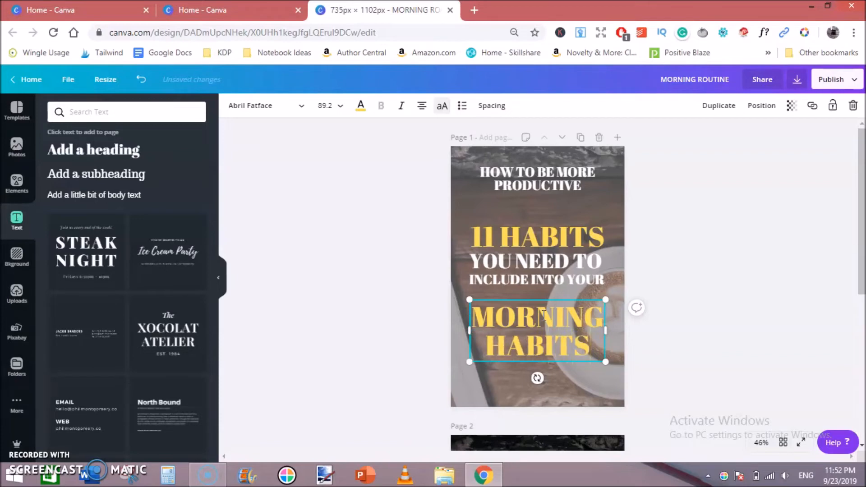
# Move the "MORNING HABITS" text up so it sits directly beneath "INCLUDE INTO YOUR"
pyautogui.click(596, 396)
pyautogui.click(543, 336)
pyautogui.moveTo(543, 336); pyautogui.dragTo(543, 322)
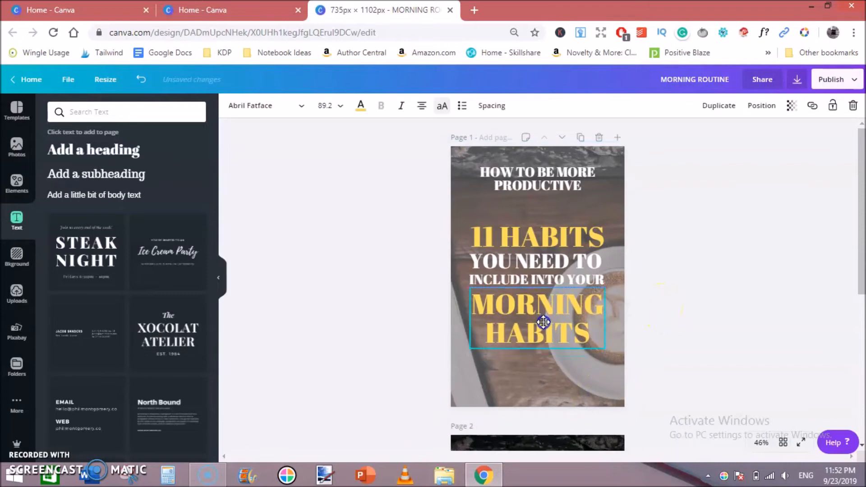
pyautogui.click(715, 201)
# Align the four text blocks from "11 HABITS" to "MORNING HABITS" by their centers
pyautogui.moveTo(428, 228); pyautogui.dragTo(634, 366)
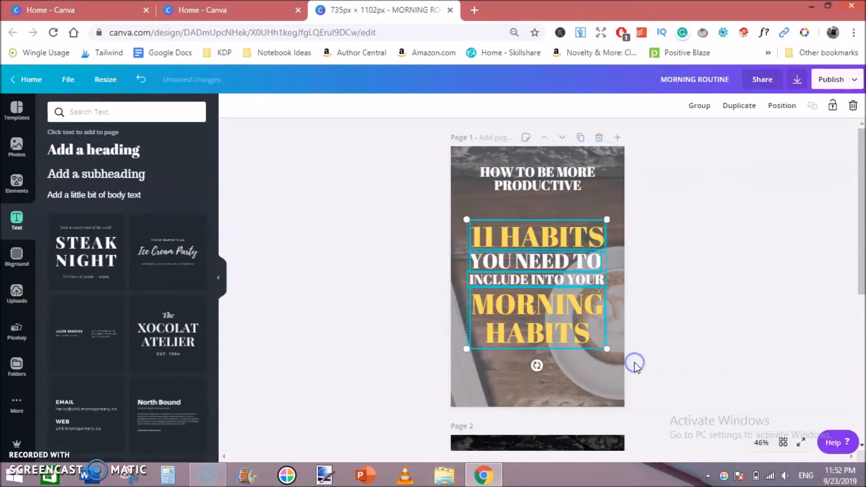
pyautogui.click(782, 105)
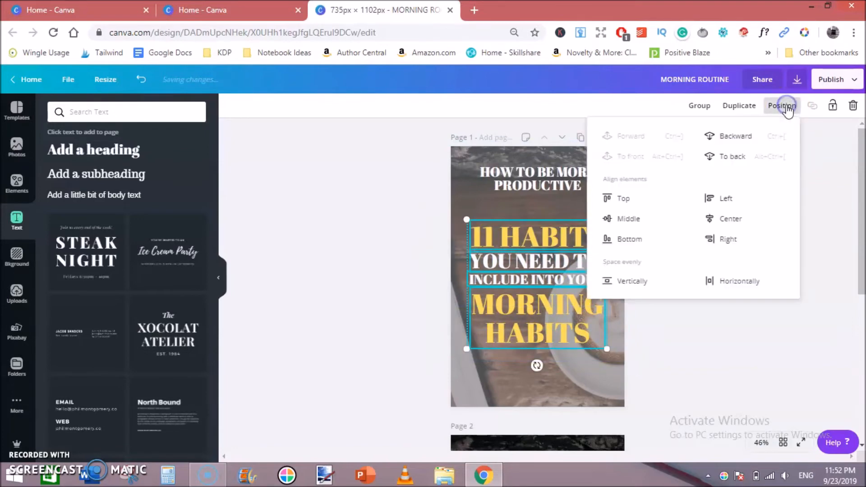
pyautogui.click(726, 228)
pyautogui.click(715, 357)
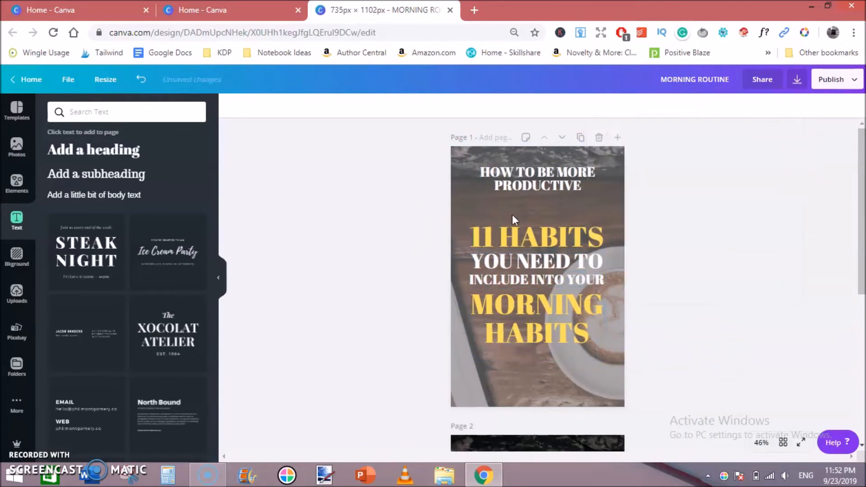
# Move the four text blocks from "11 HABITS" to "MORNING HABITS" together slightly up the page
pyautogui.moveTo(427, 211); pyautogui.dragTo(637, 365)
pyautogui.moveTo(552, 290); pyautogui.dragTo(552, 281)
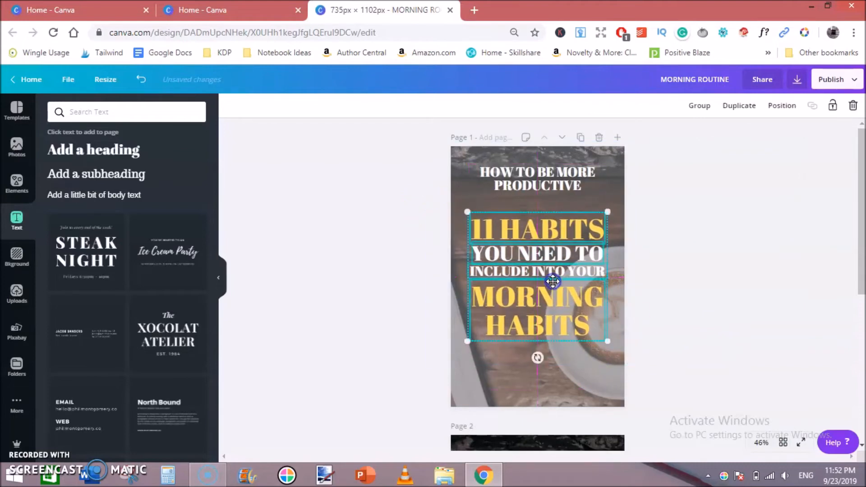
pyautogui.click(720, 215)
# Set the transparency of the grey overlay on page 1 to 74
pyautogui.click(514, 370)
pyautogui.click(792, 108)
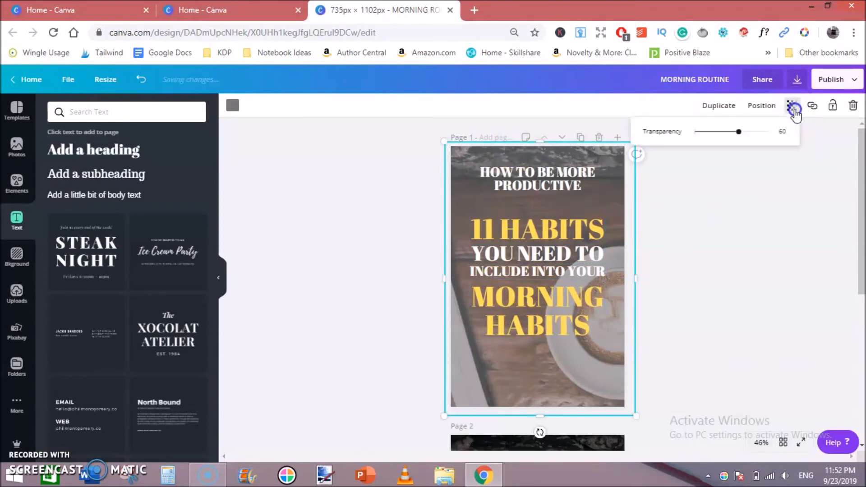
pyautogui.moveTo(740, 132); pyautogui.dragTo(740, 133)
pyautogui.moveTo(751, 134); pyautogui.dragTo(762, 136)
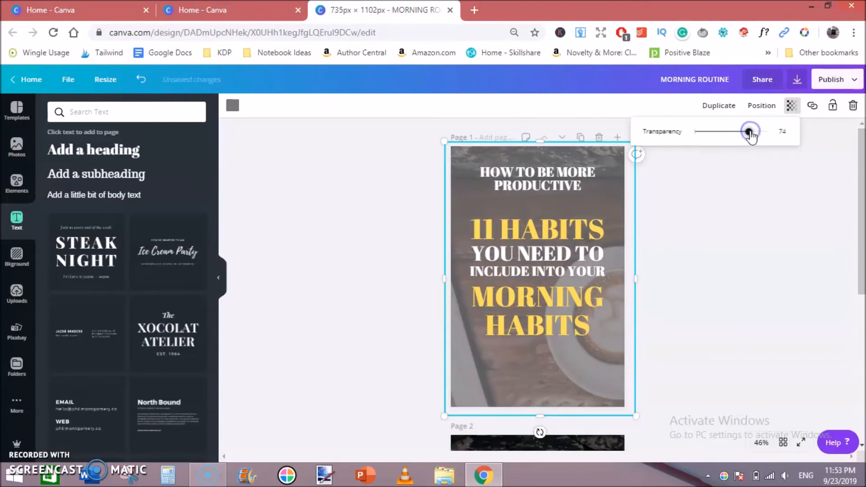
pyautogui.click(748, 241)
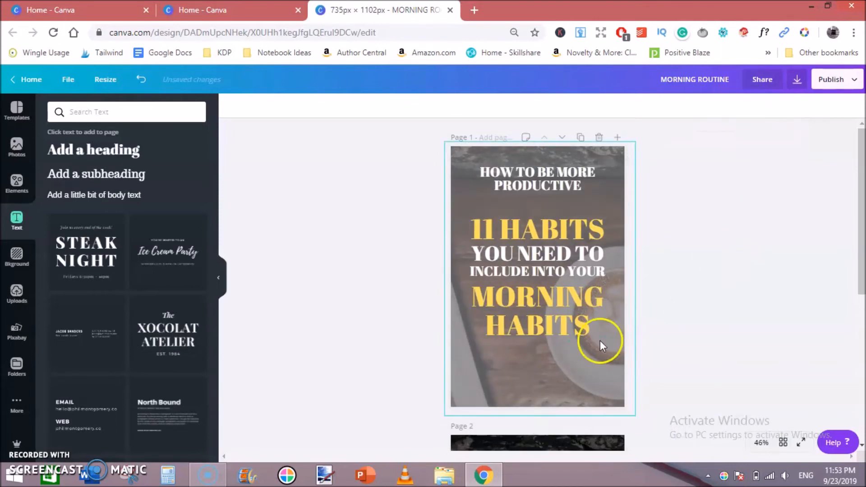
# Search the photo library for "excercise" and browse the pictures
pyautogui.click(18, 146)
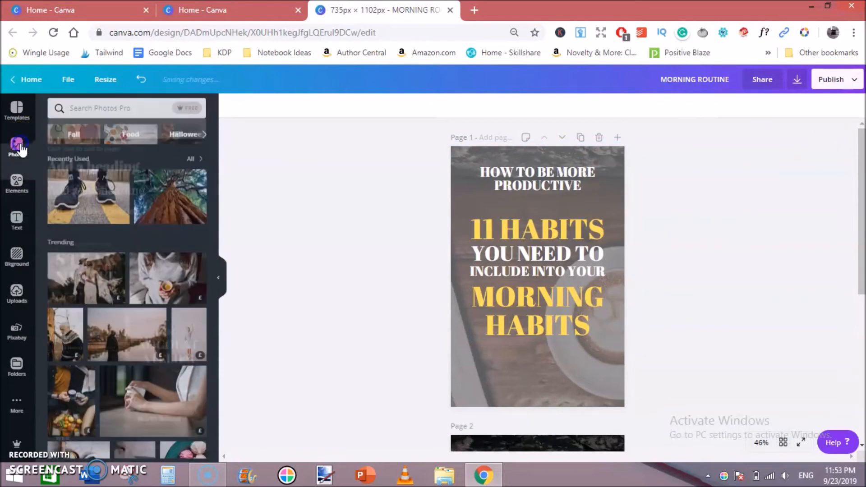
pyautogui.click(119, 116)
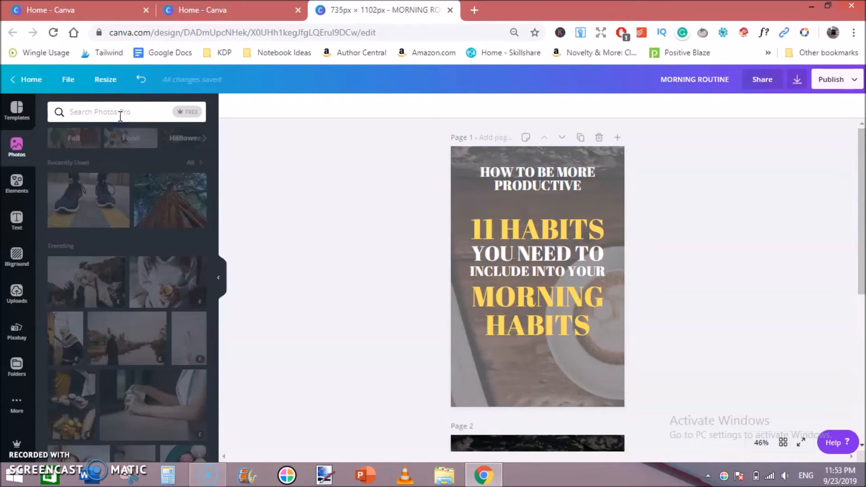
pyautogui.write('excercise')
pyautogui.press('Return')
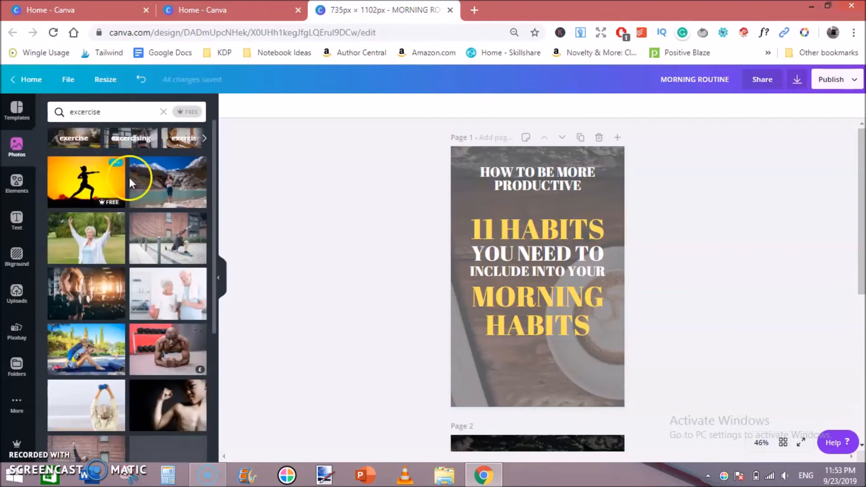
pyautogui.moveTo(212, 196); pyautogui.dragTo(219, 270)
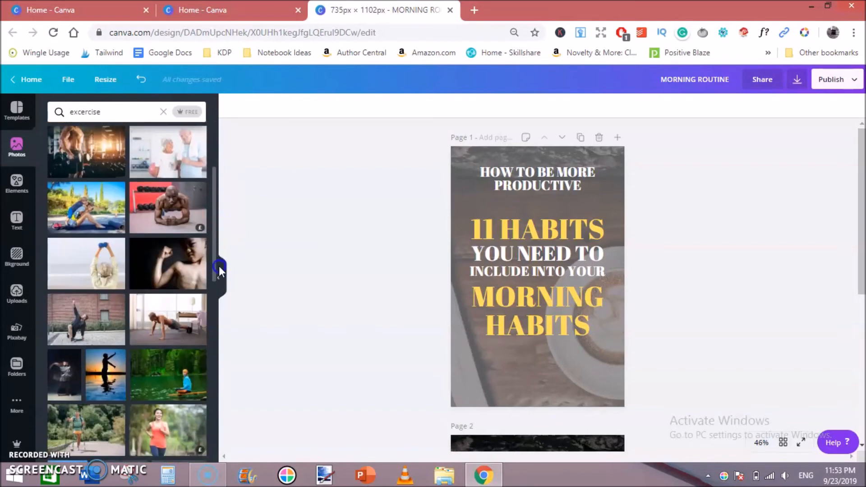
# Search the elements for "excercise", add the white dumbbell graphic and place it, scaled down, centered beneath "MORNING HABITS"
pyautogui.click(32, 180)
pyautogui.click(139, 112)
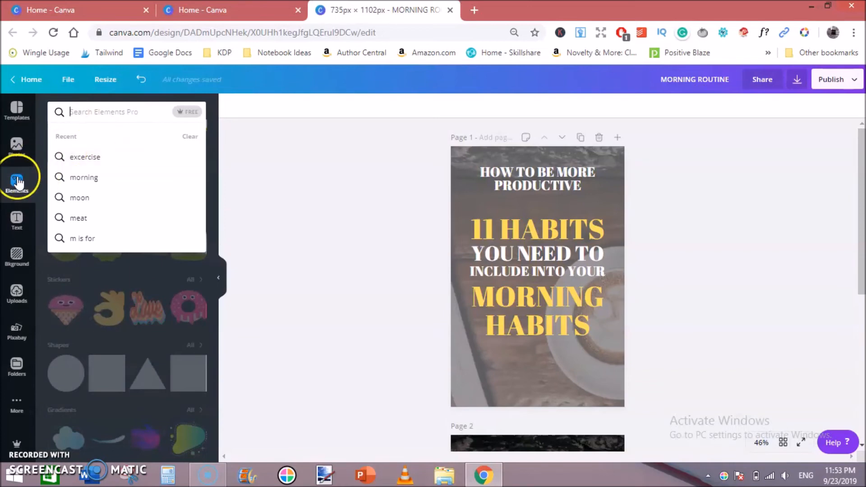
pyautogui.click(94, 157)
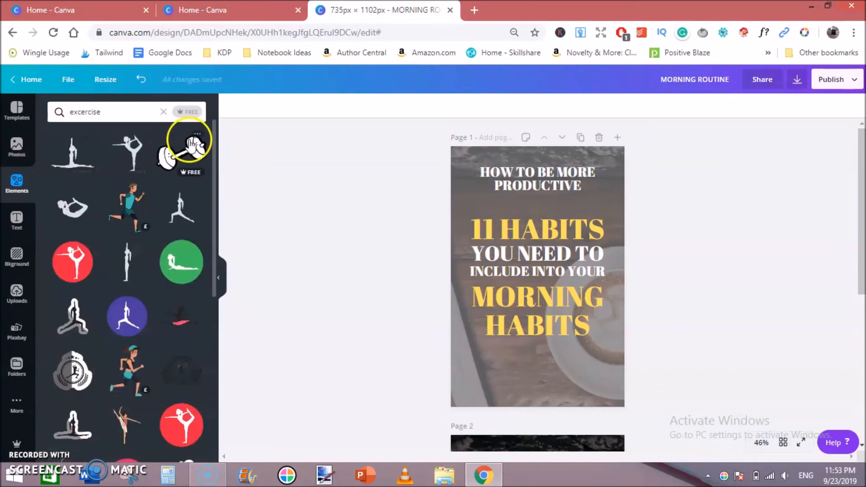
pyautogui.click(186, 156)
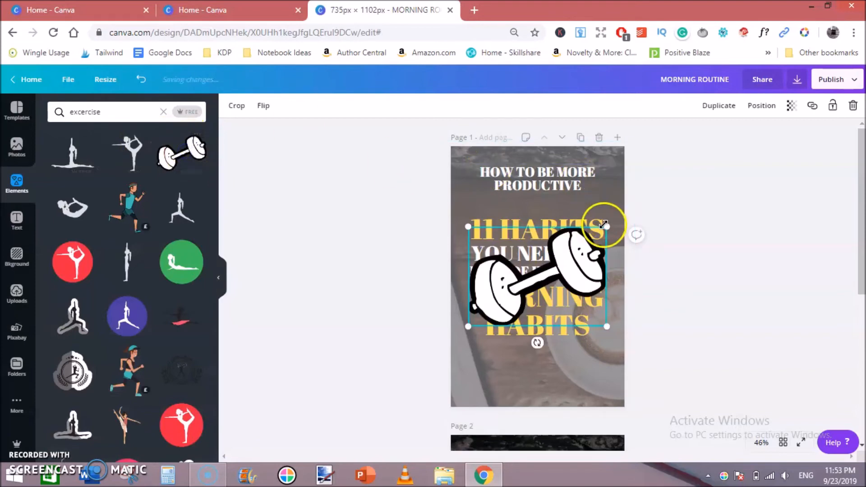
pyautogui.moveTo(607, 226); pyautogui.dragTo(563, 372)
pyautogui.moveTo(561, 368); pyautogui.dragTo(562, 368)
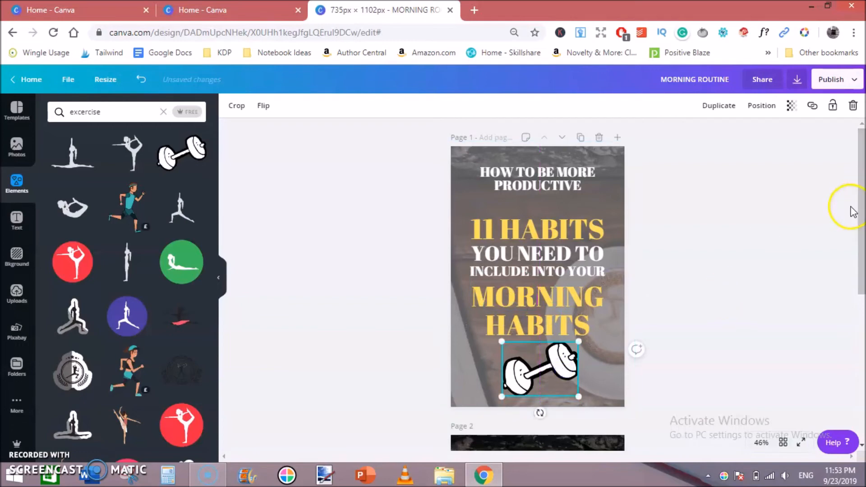
# Check the color and transparency of the overlay on page 2
pyautogui.moveTo(861, 192); pyautogui.dragTo(862, 263)
pyautogui.click(606, 351)
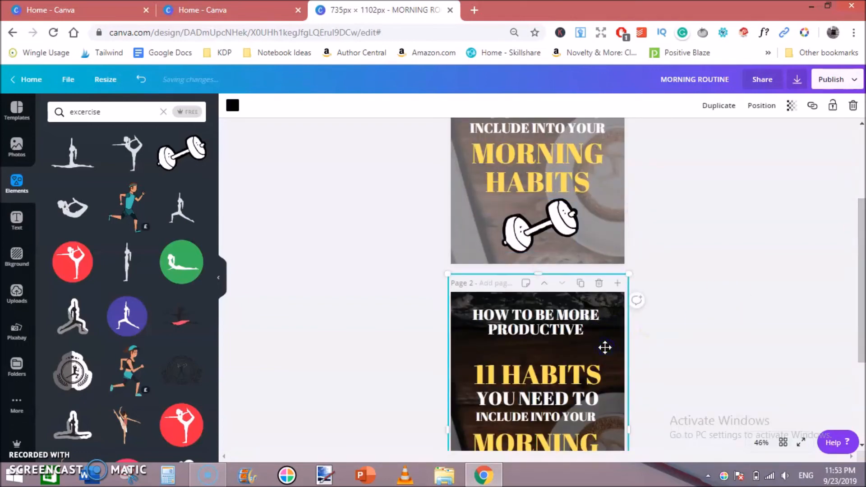
pyautogui.click(791, 106)
pyautogui.click(805, 159)
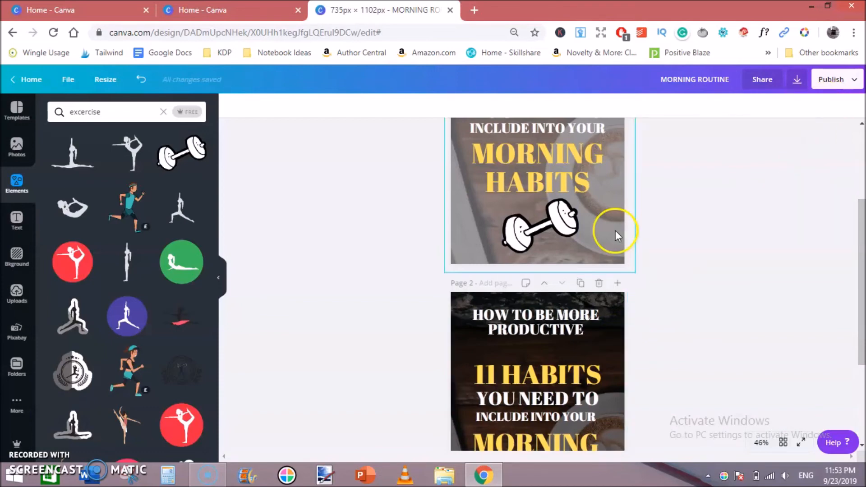
# Change the color of the overlay on page 1 from grey to black
pyautogui.click(615, 231)
pyautogui.moveTo(859, 245); pyautogui.dragTo(857, 169)
pyautogui.click(856, 167)
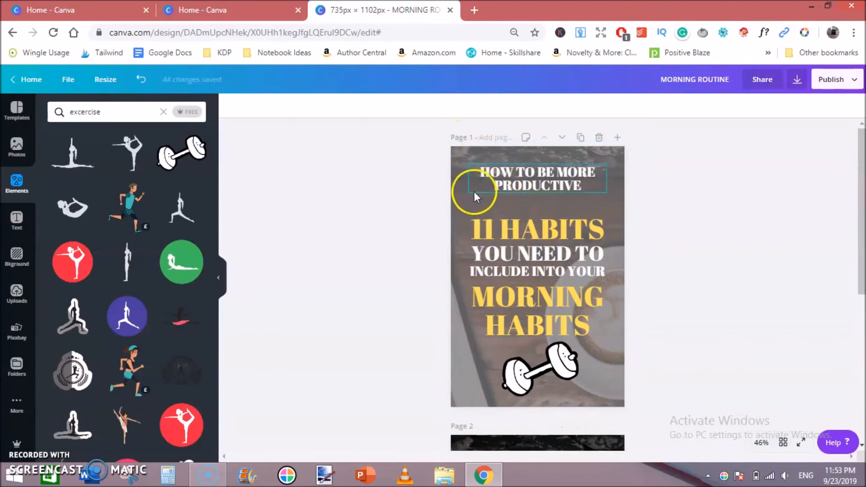
pyautogui.click(455, 189)
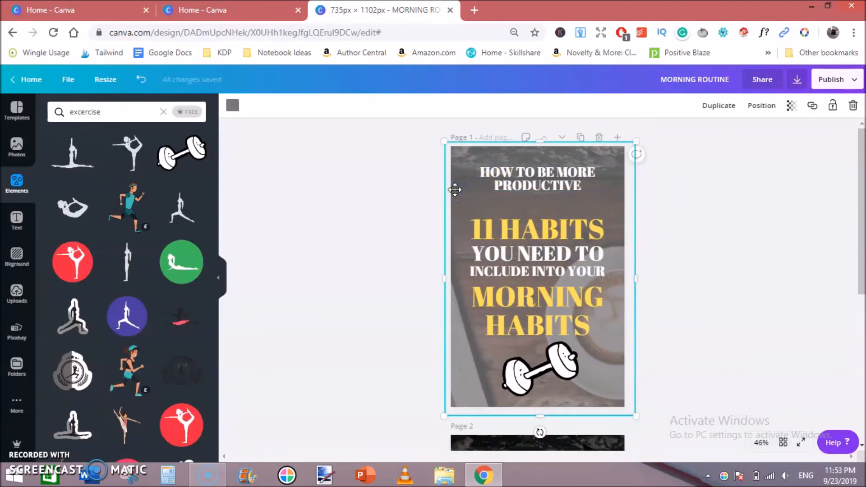
pyautogui.click(233, 106)
pyautogui.click(49, 192)
pyautogui.click(270, 212)
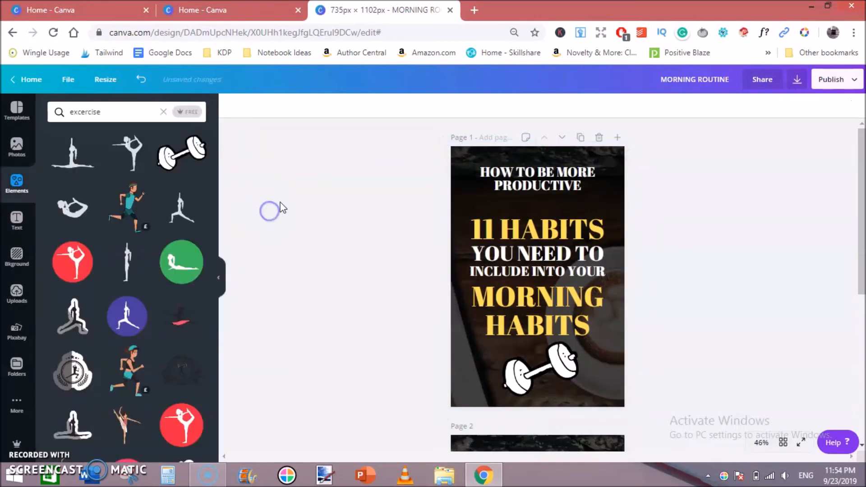
# Lower the transparency value of the black overlay on page 1 to 60 so more of the coffee photo shows through
pyautogui.click(617, 153)
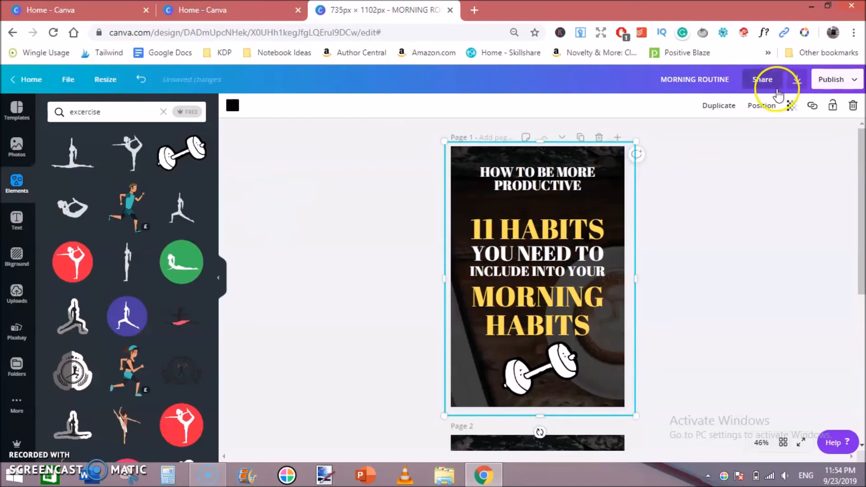
pyautogui.click(792, 106)
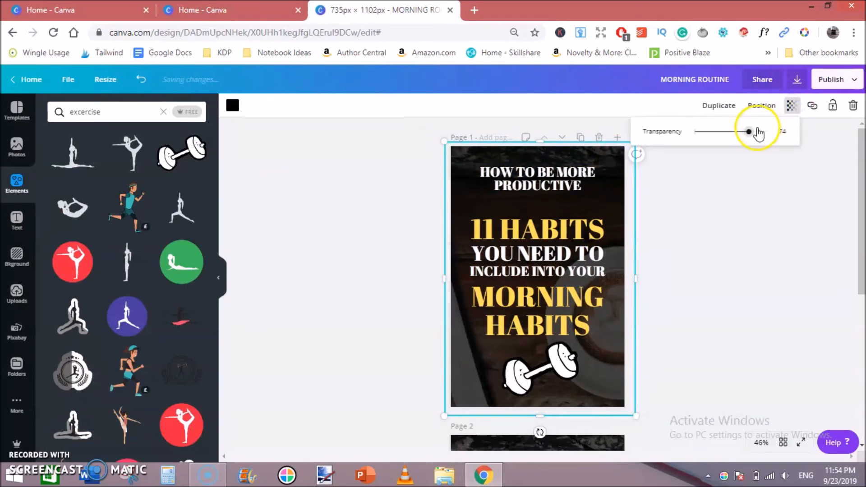
pyautogui.moveTo(748, 138); pyautogui.dragTo(747, 138)
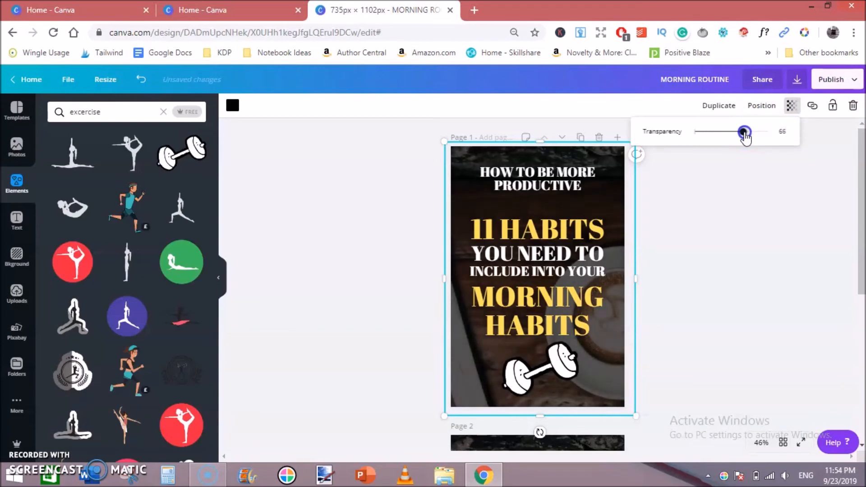
pyautogui.moveTo(745, 138); pyautogui.dragTo(740, 139)
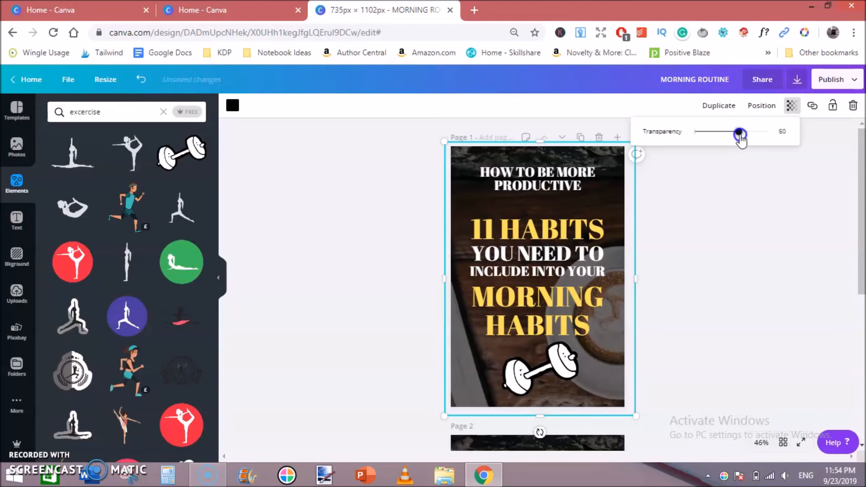
pyautogui.click(728, 241)
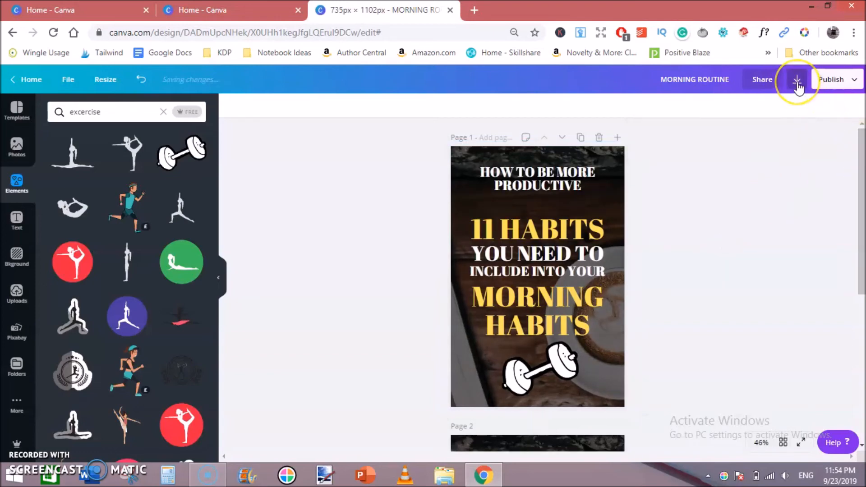
pyautogui.click(704, 217)
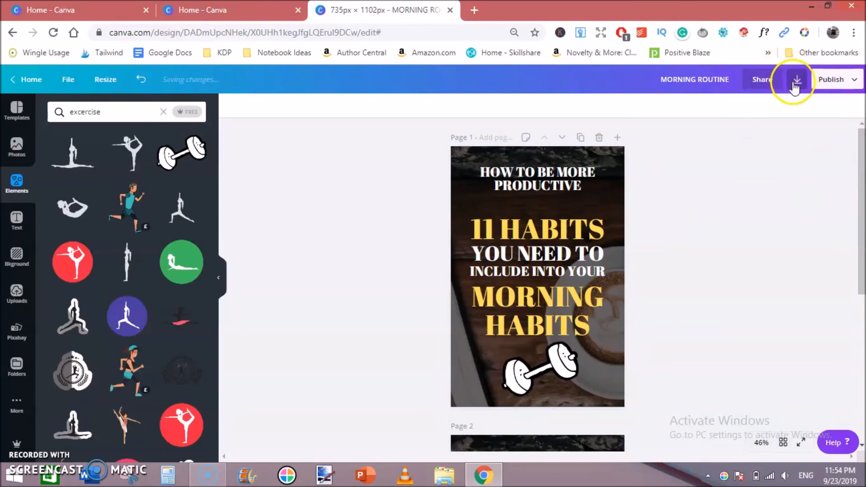
# Download only page 1 of the design as a PNG and open the downloaded MORNING ROUTINE.png file
pyautogui.click(796, 82)
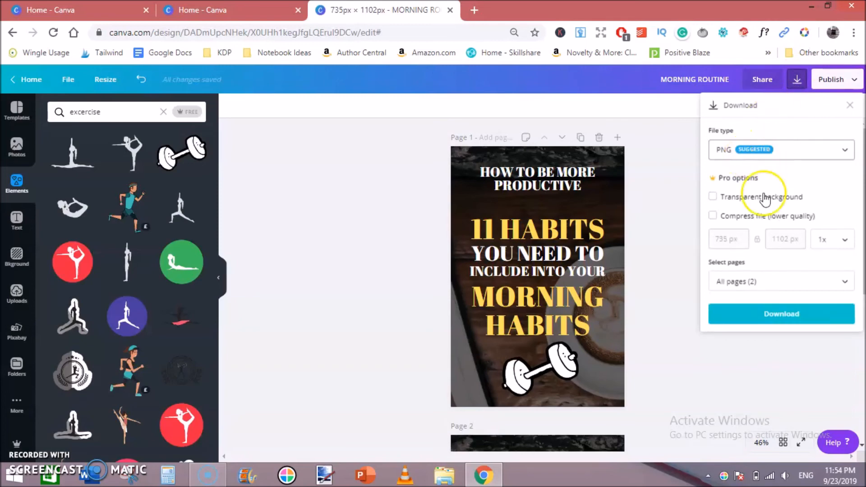
pyautogui.click(770, 283)
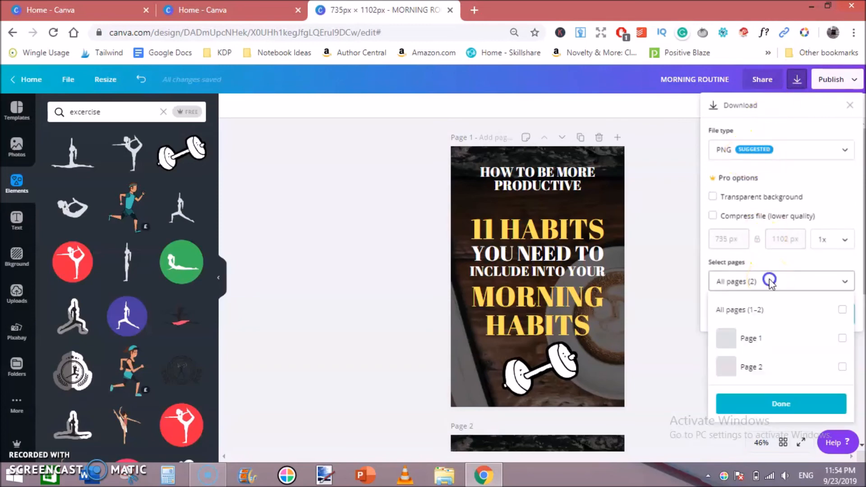
pyautogui.click(842, 339)
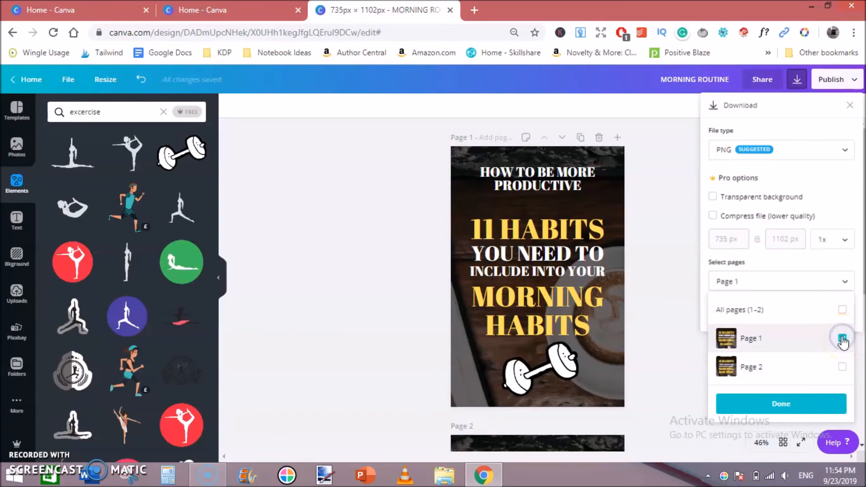
pyautogui.click(779, 409)
pyautogui.click(782, 313)
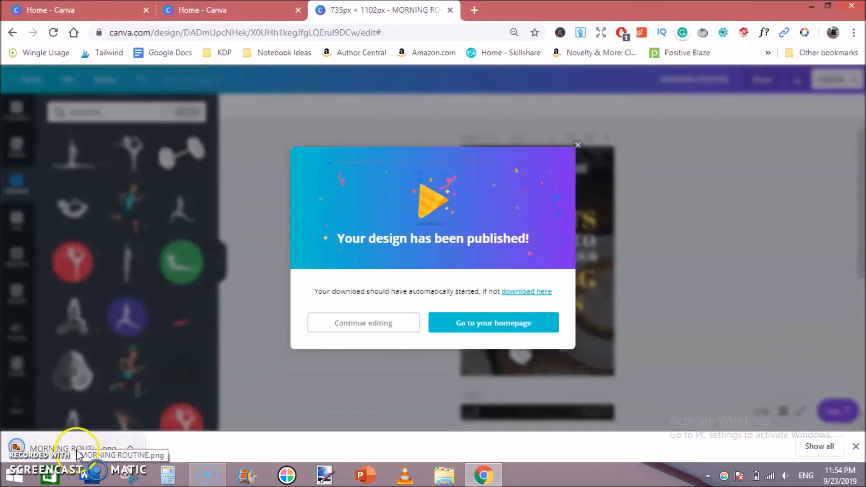
pyautogui.rightClick(79, 453)
pyautogui.click(109, 381)
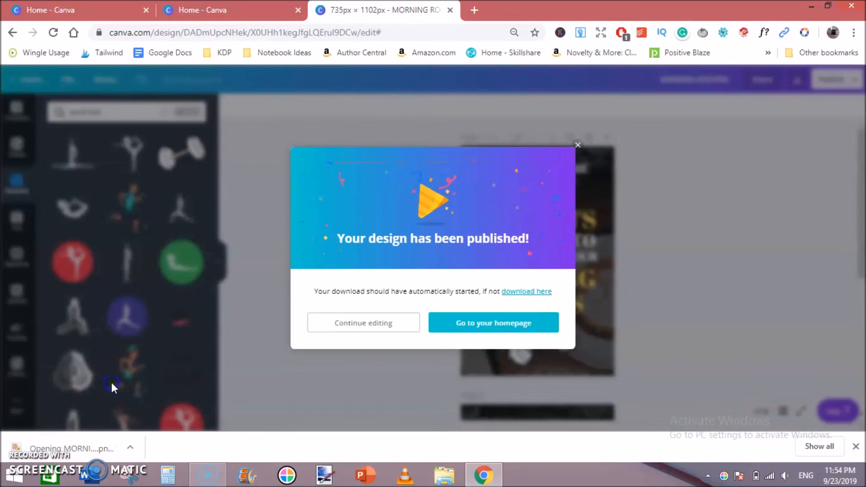